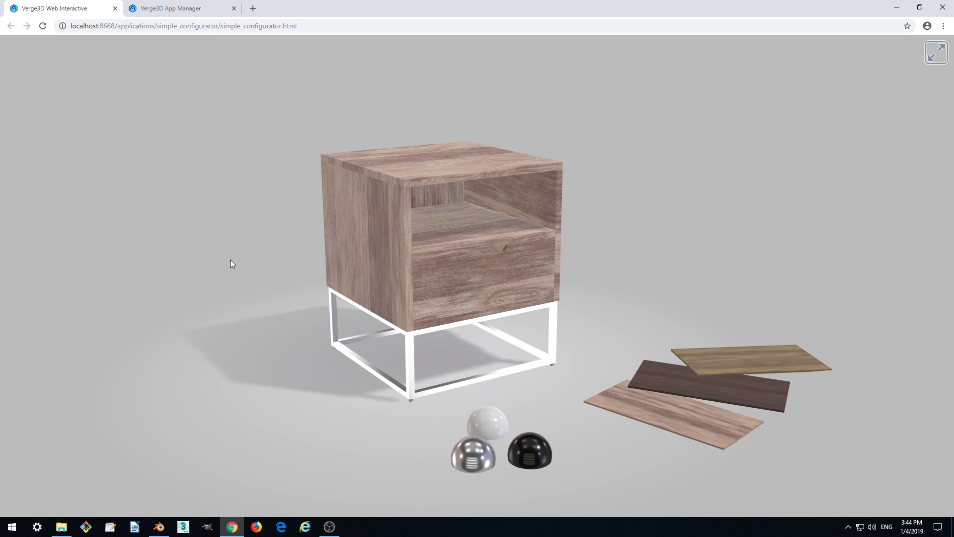
Orbit around the Simple Configurator nightstand in the Verge3D web player
drag(699, 259, 651, 279)
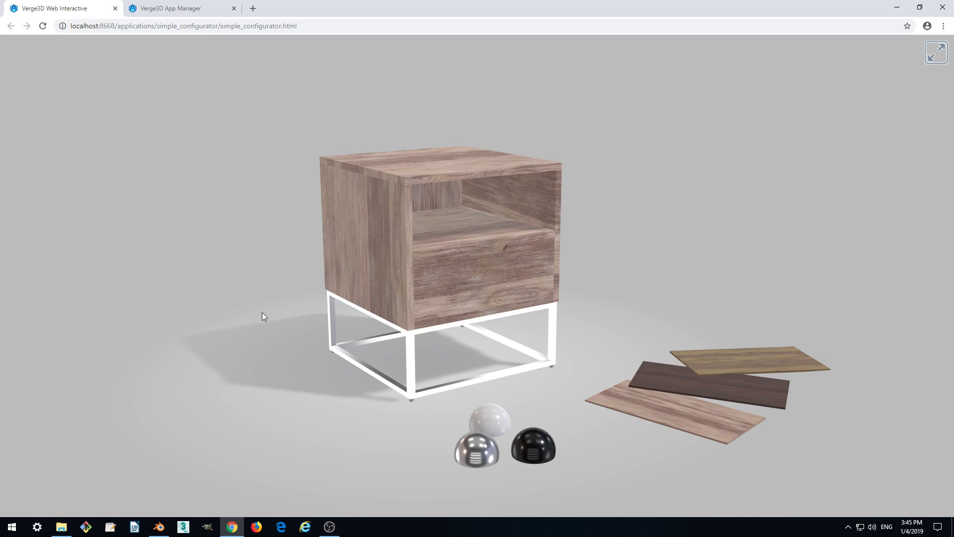
Preview the Nightstand app from the App Manager, close it, and return to nightstand.blend in Blender
click(155, 8)
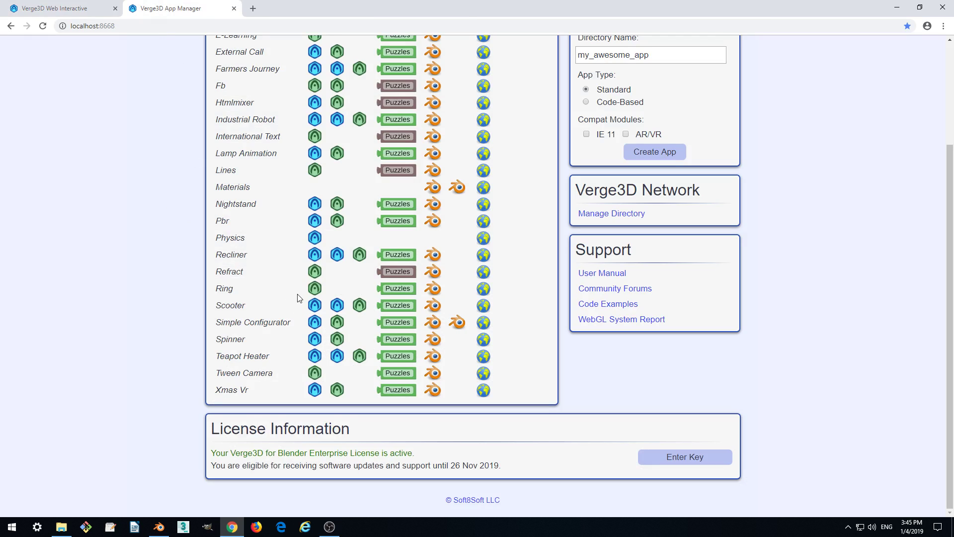
scroll(283, 199, up, 2)
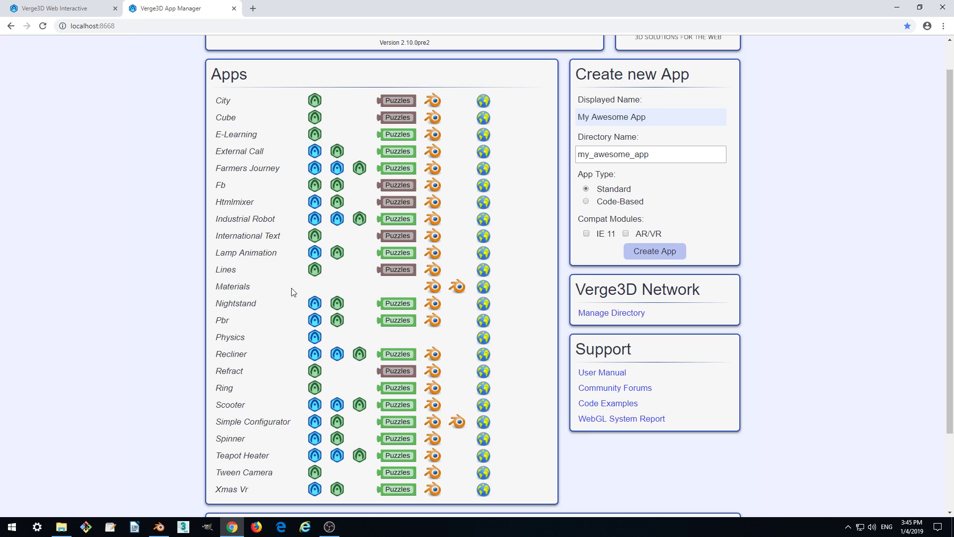
click(310, 304)
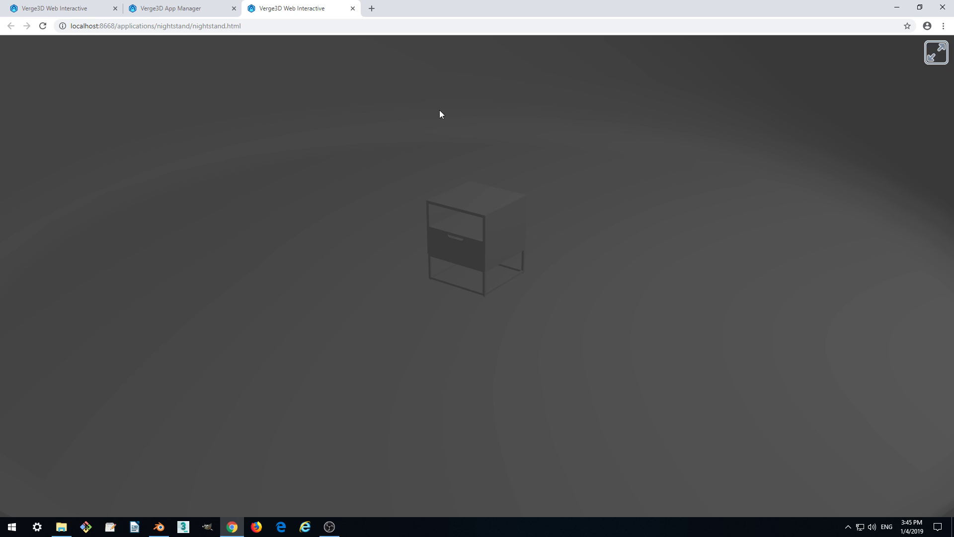
click(353, 8)
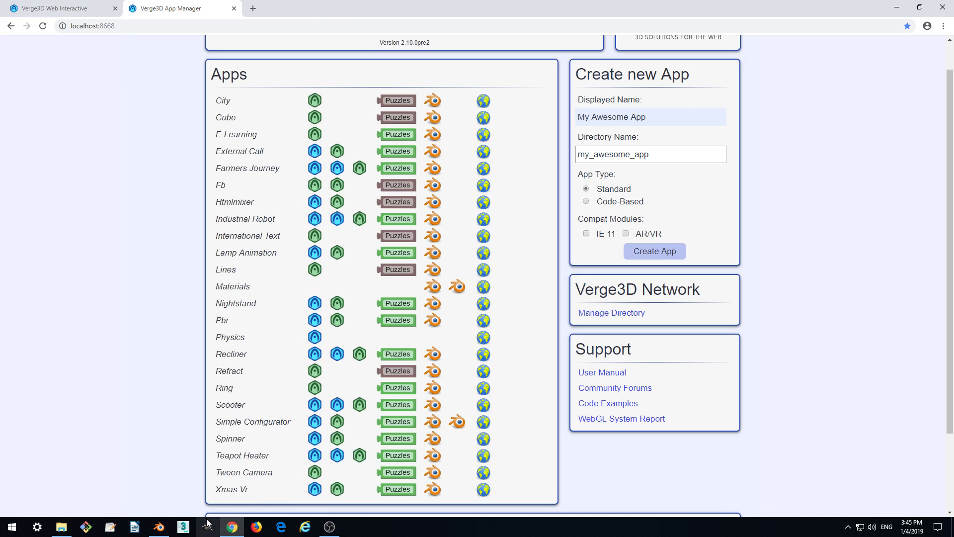
click(159, 527)
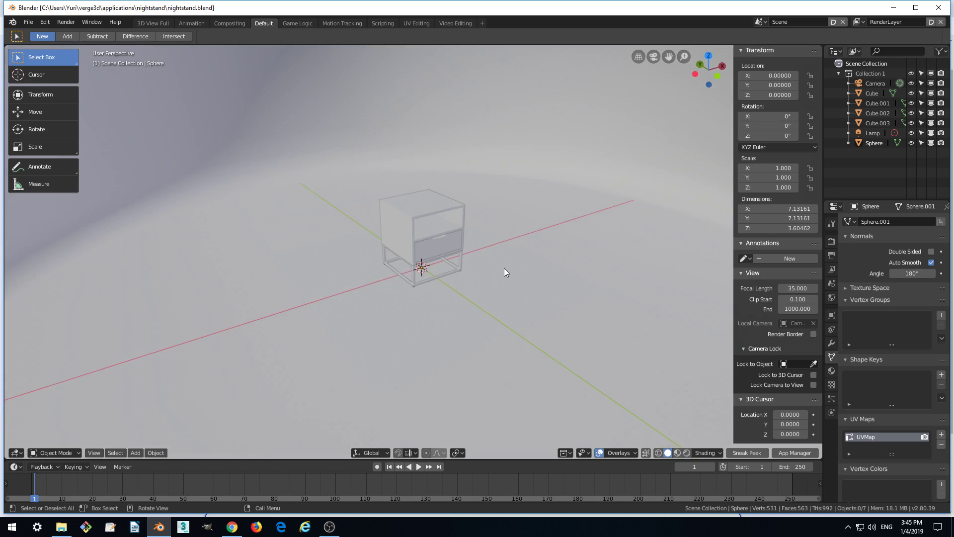
Hide the Sphere dome from the viewport so the nightstand, lamp and camera show
scroll(520, 228, up, 4)
scroll(547, 185, down, 3)
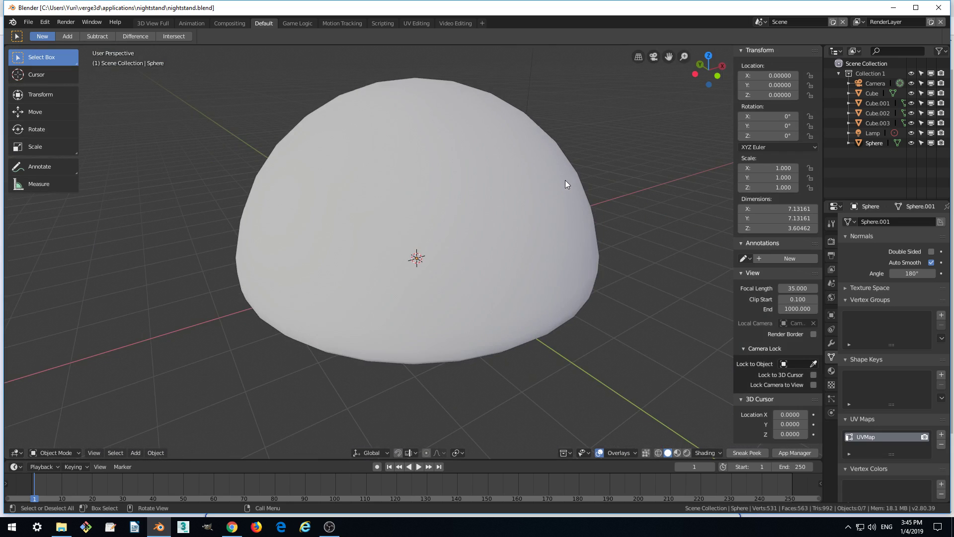
click(565, 180)
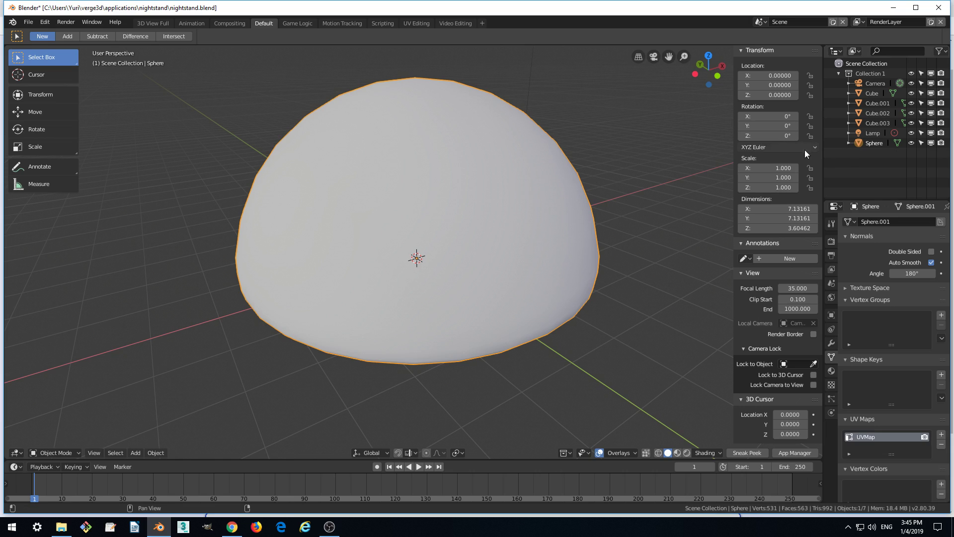
click(931, 143)
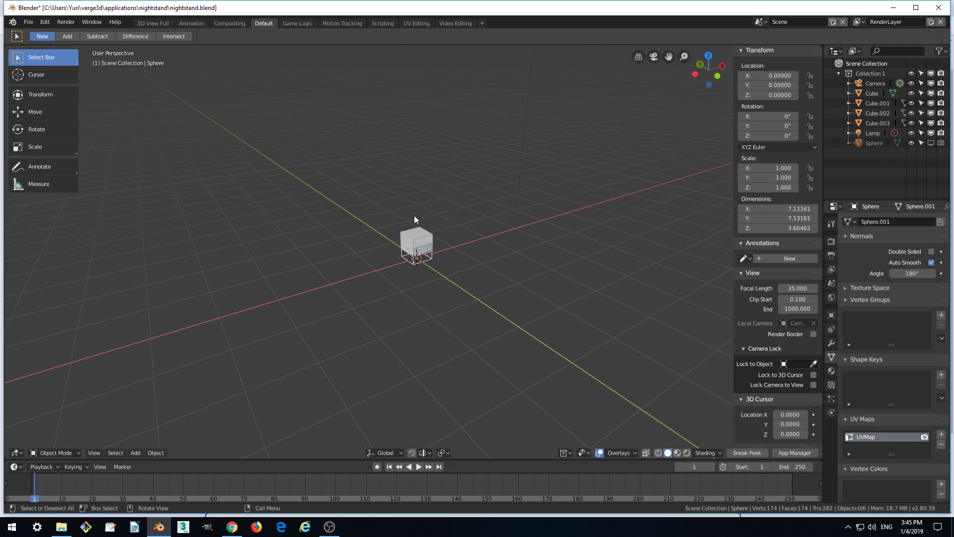
scroll(413, 216, up, 5)
scroll(445, 198, down, 8)
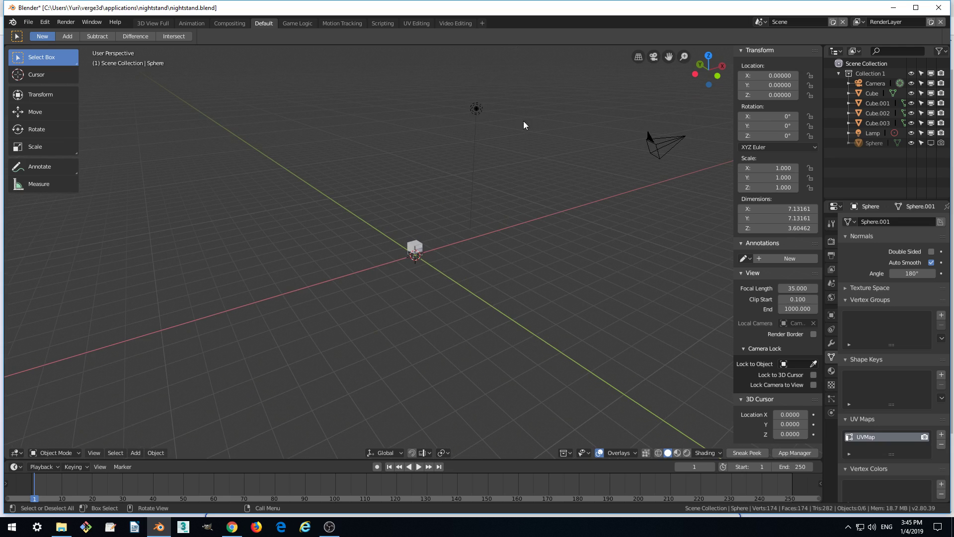
right_click(476, 109)
Select the Lamp and change its light type to Sun
click(476, 109)
middle_drag(631, 222, 575, 244)
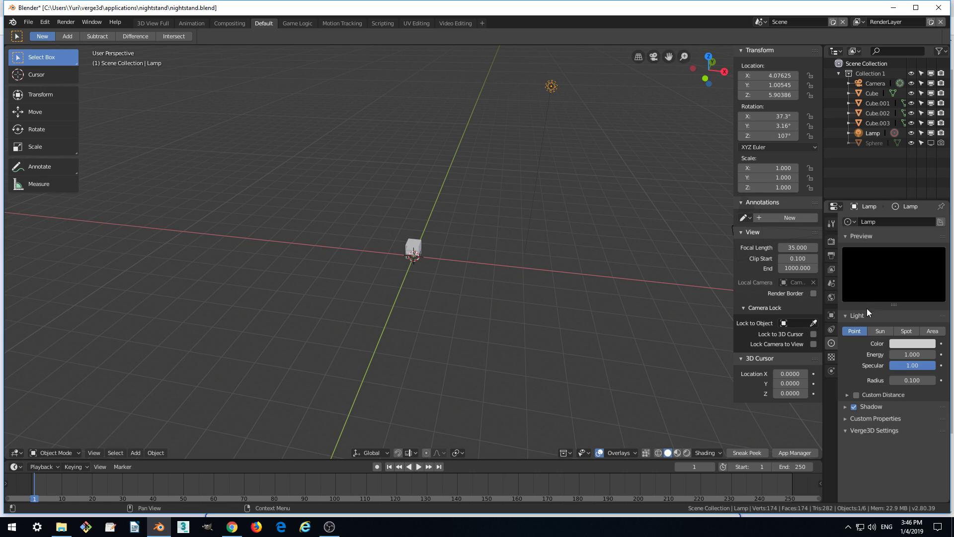
click(881, 331)
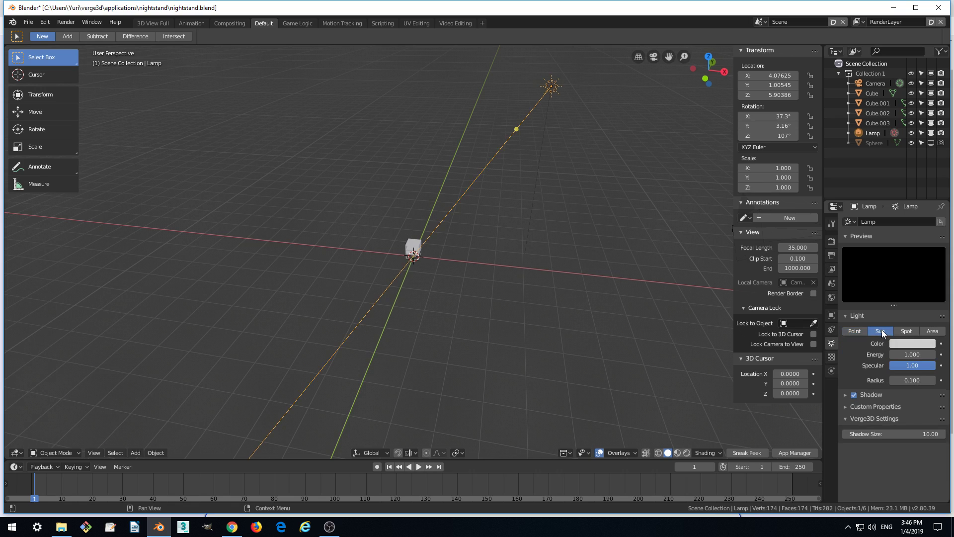
scroll(416, 280, up, 5)
middle_drag(417, 279, 462, 211)
scroll(496, 292, down, 5)
scroll(462, 212, up, 3)
scroll(470, 225, up, 1)
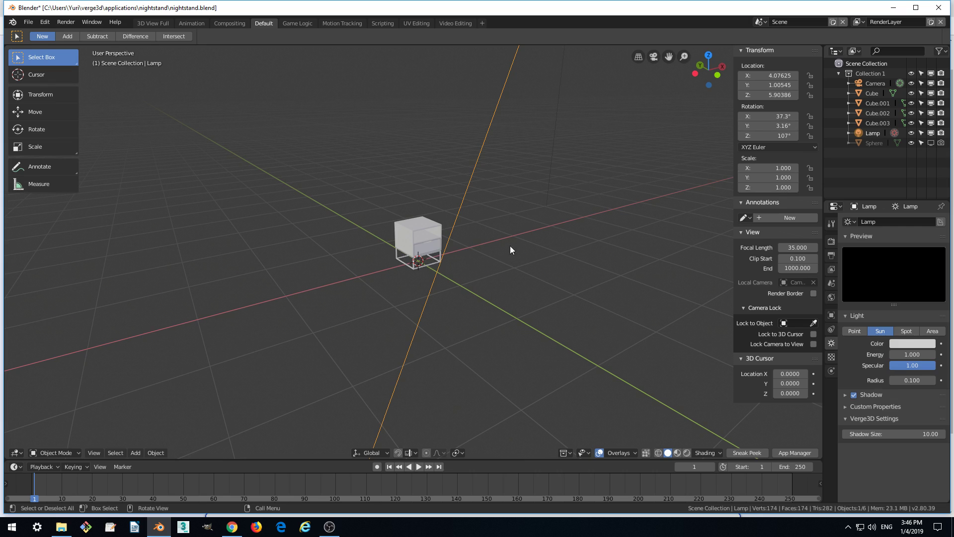
Switch the viewport to Rendered shading and orbit closer around the nightstand
click(687, 451)
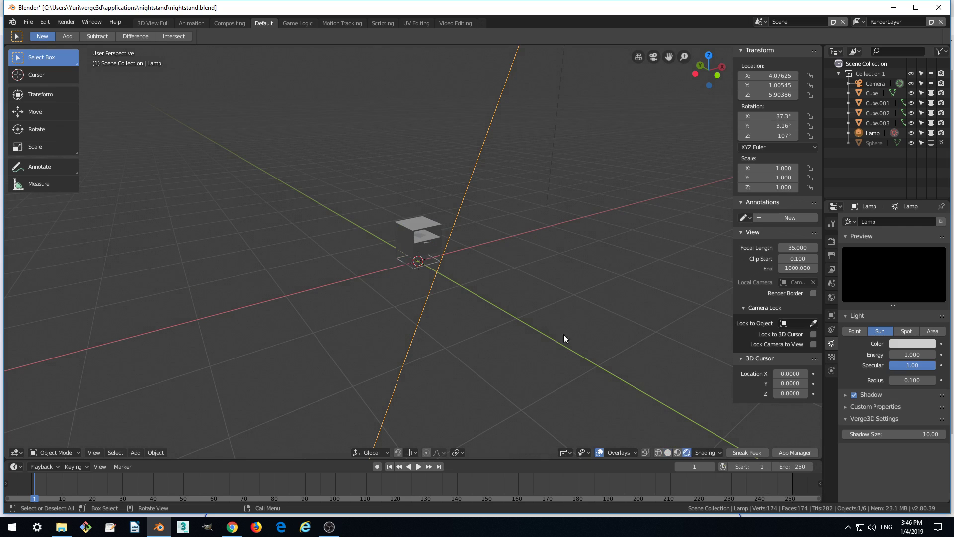
scroll(527, 300, up, 1)
middle_drag(520, 291, 503, 280)
scroll(499, 278, up, 2)
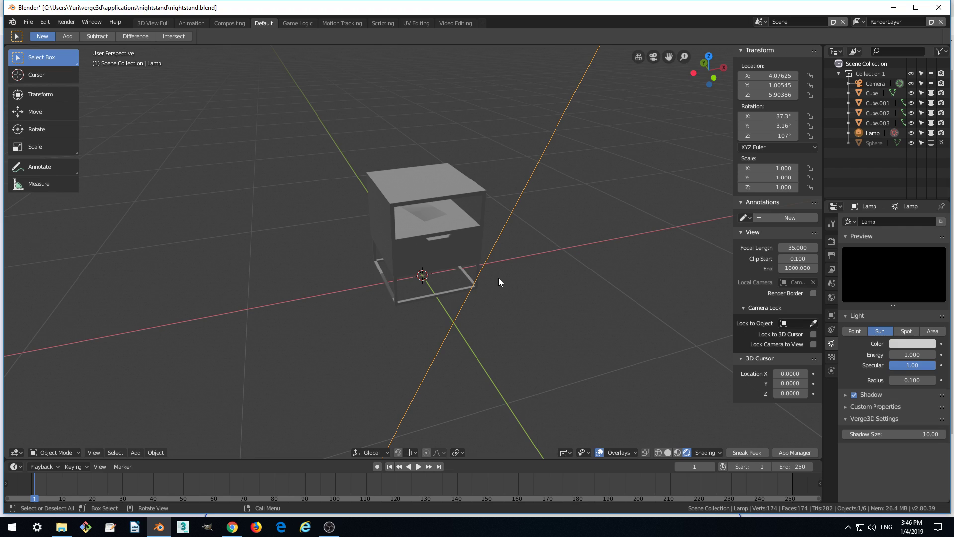
Set the scene's render engine to Cycles in Render properties
click(831, 241)
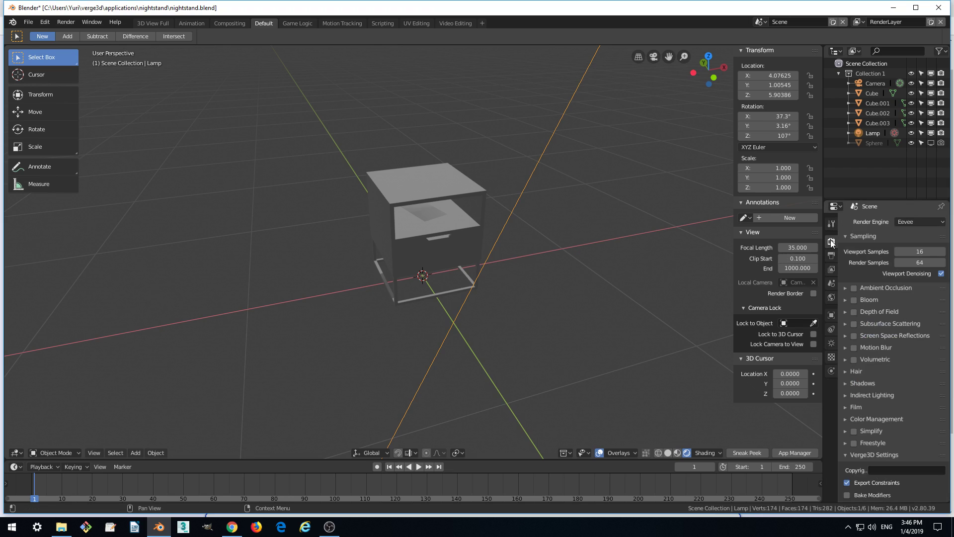
click(915, 223)
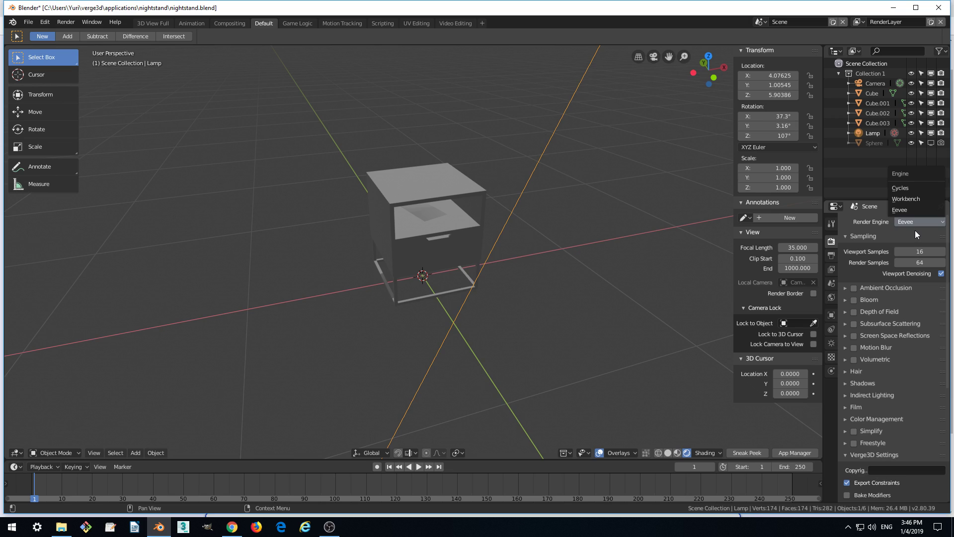
click(905, 189)
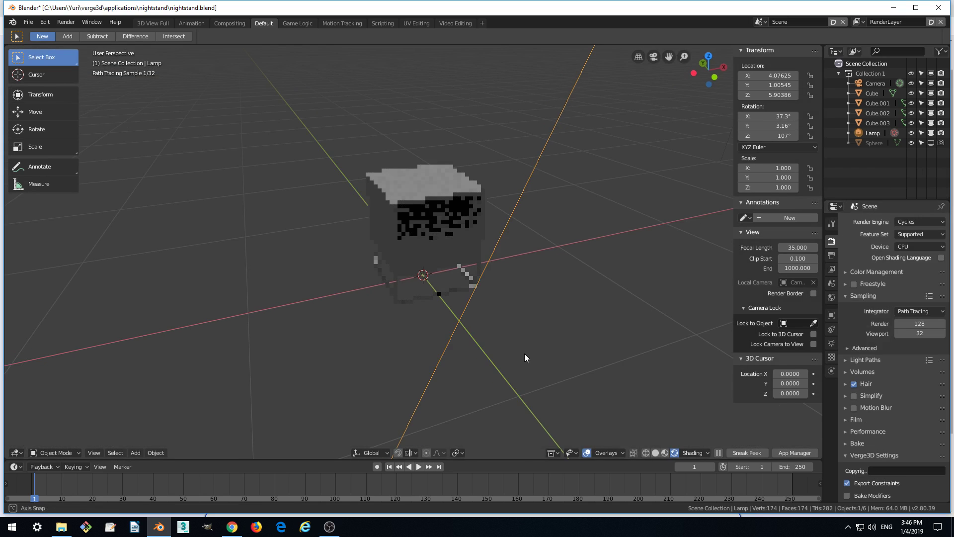
middle_drag(525, 357, 522, 295)
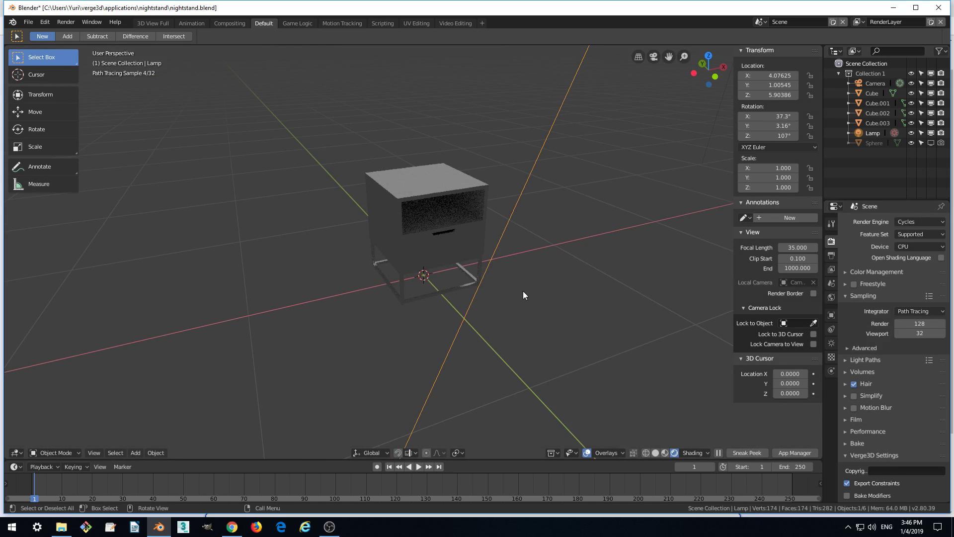
scroll(522, 291, up, 1)
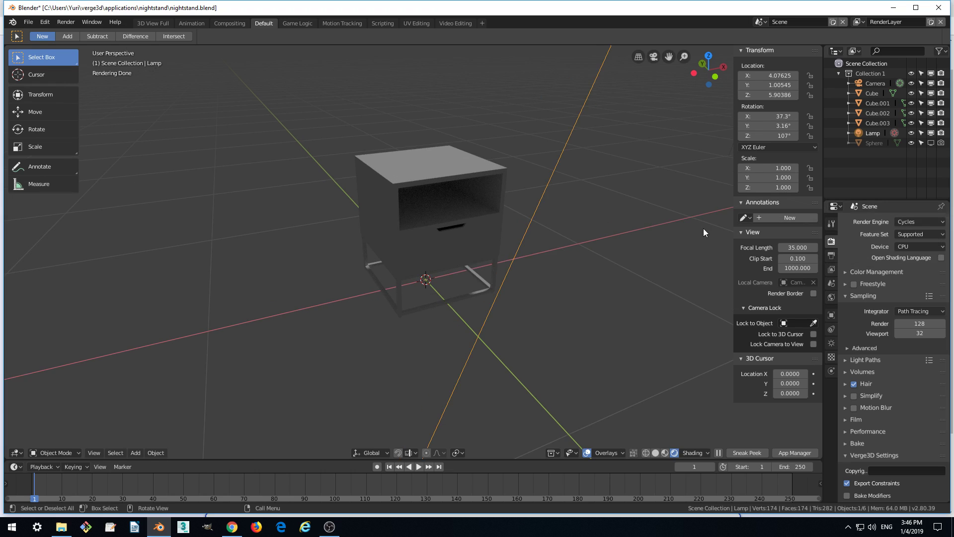
Set the render engine back to Eevee and orbit around the nightstand
click(921, 223)
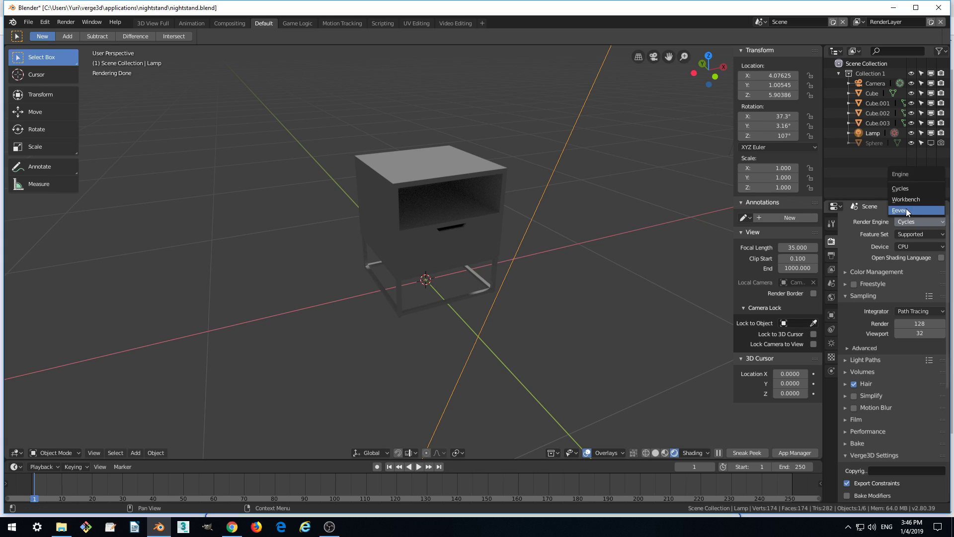
key(Escape)
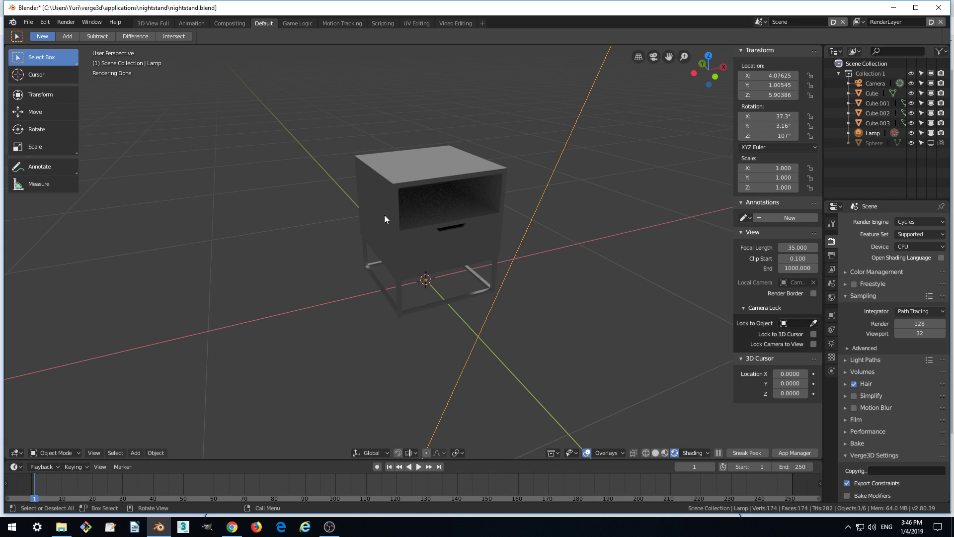
click(914, 221)
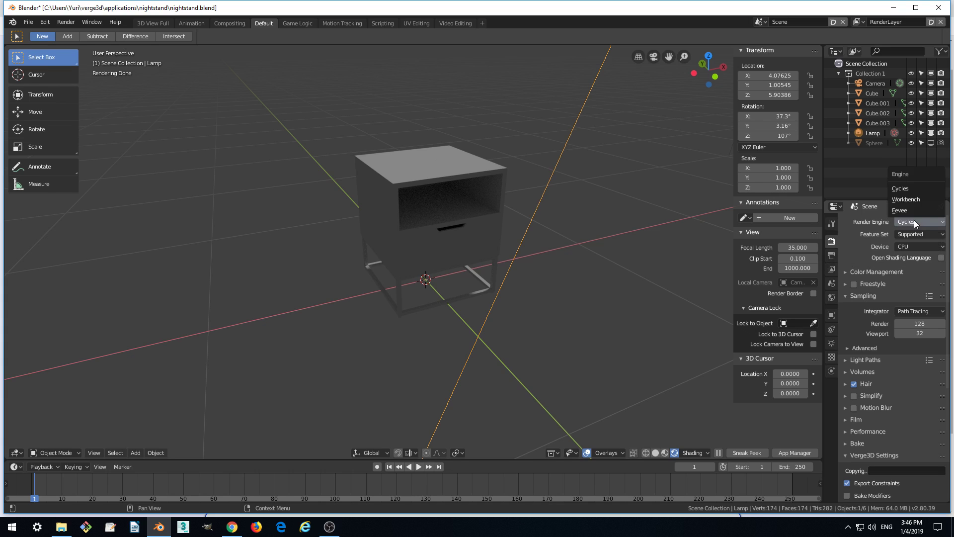
click(909, 210)
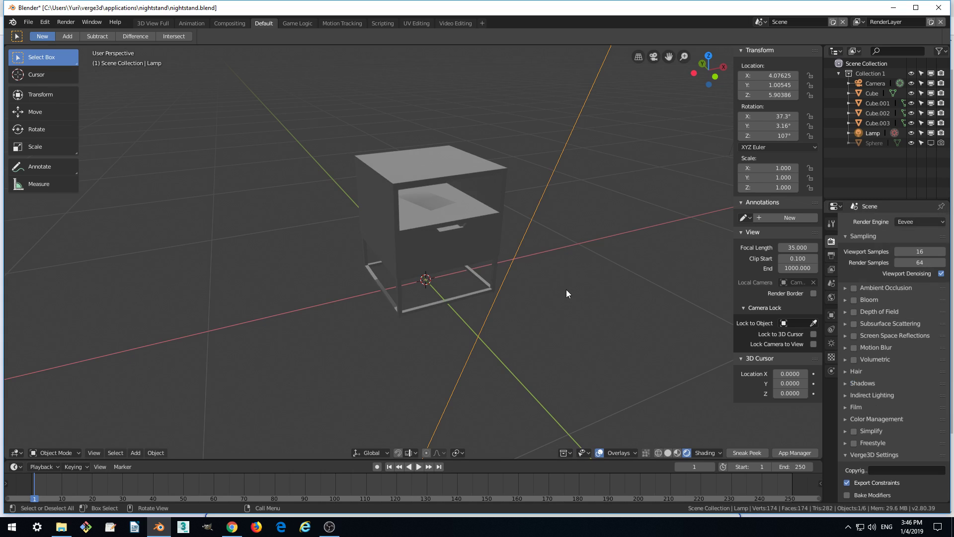
middle_drag(565, 288, 530, 270)
scroll(530, 271, up, 4)
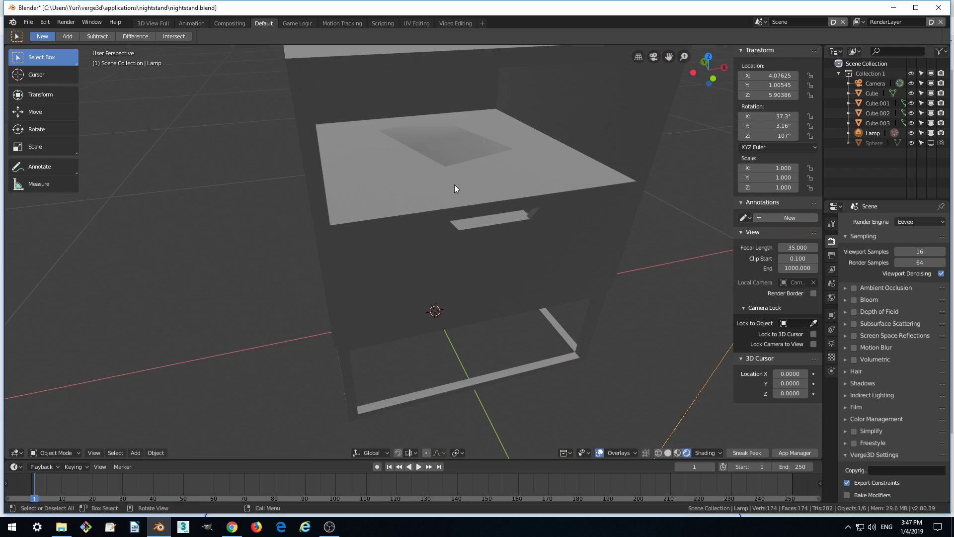
middle_drag(458, 156, 464, 178)
scroll(507, 227, down, 4)
middle_drag(550, 270, 518, 282)
scroll(539, 269, down, 2)
scroll(522, 292, down, 5)
scroll(434, 243, up, 6)
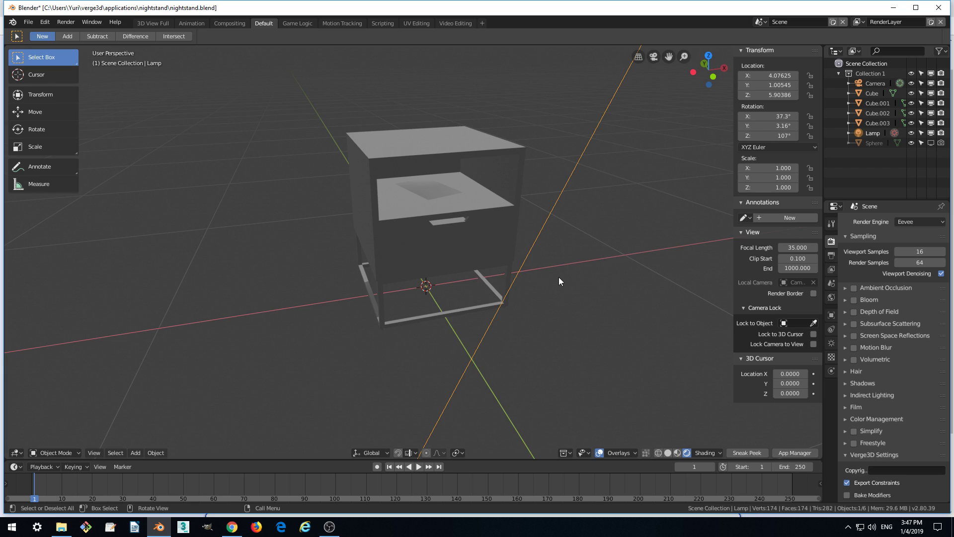
middle_drag(560, 282, 570, 287)
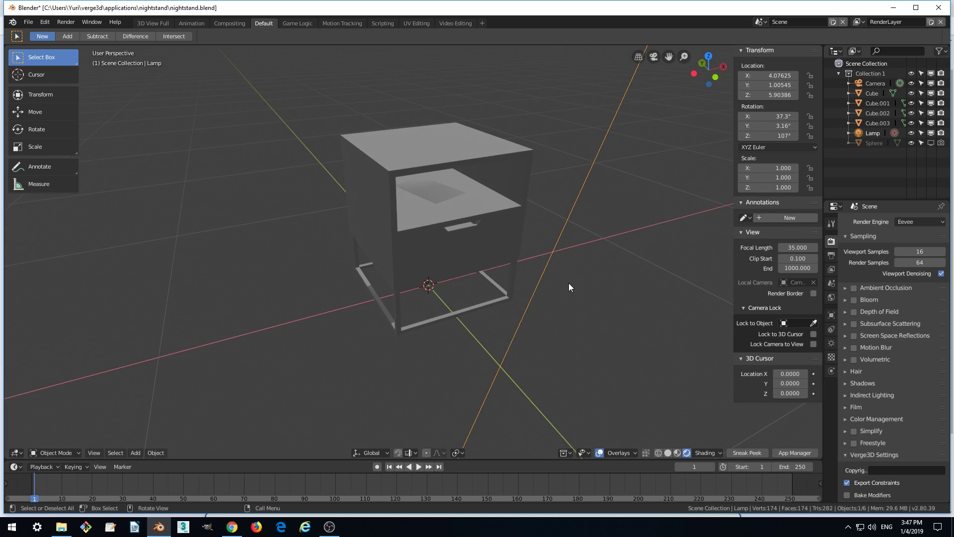
Open the Sneak Peek preview and orbit the gray nightstand from above, then to the front
click(750, 450)
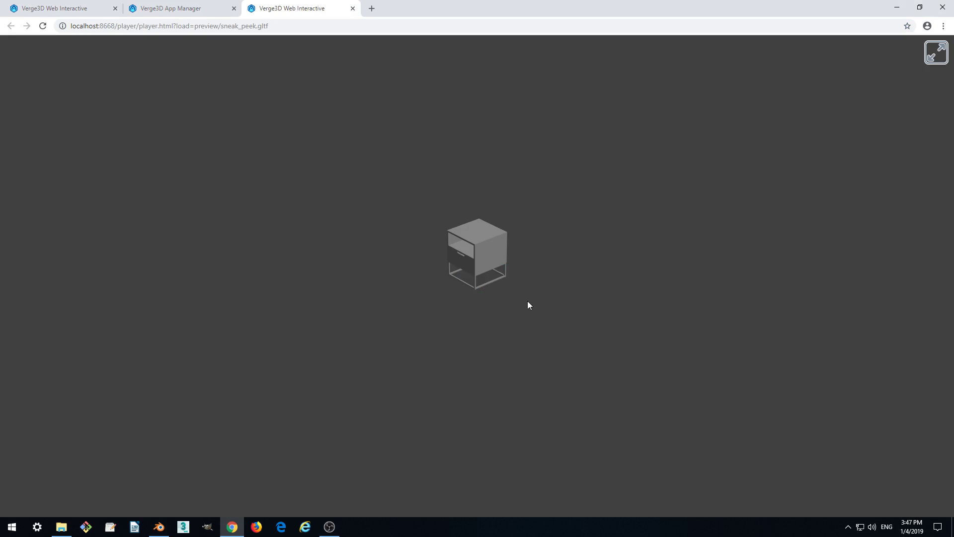
scroll(513, 294, up, 5)
scroll(517, 290, down, 5)
scroll(509, 290, up, 4)
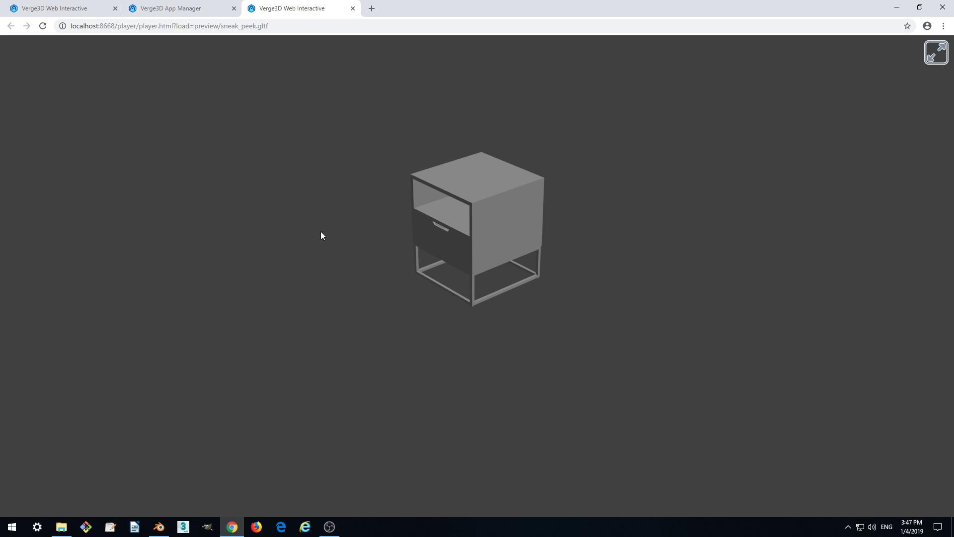
drag(327, 237, 464, 247)
scroll(480, 257, up, 3)
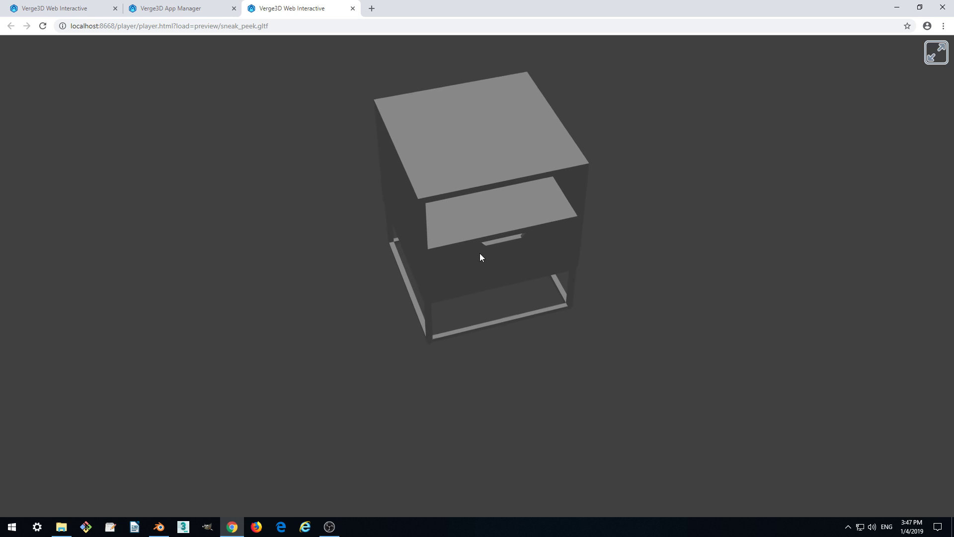
drag(537, 287, 389, 240)
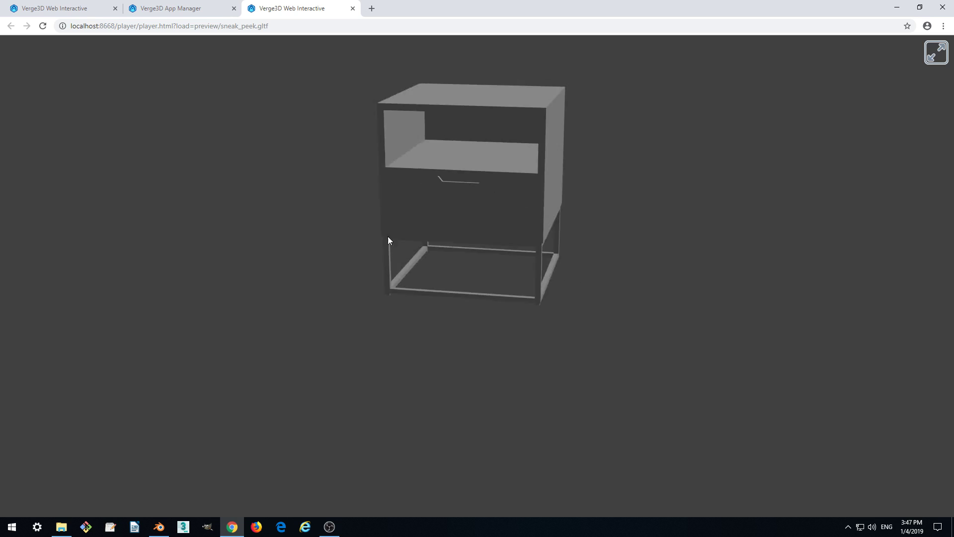
Close the browser preview tab and return to the Blender nightstand scene
click(352, 8)
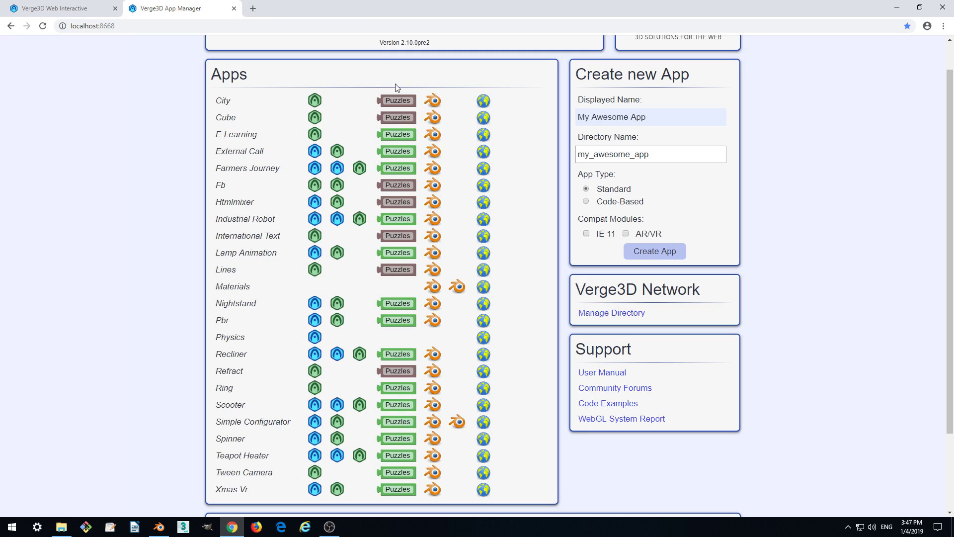
click(158, 526)
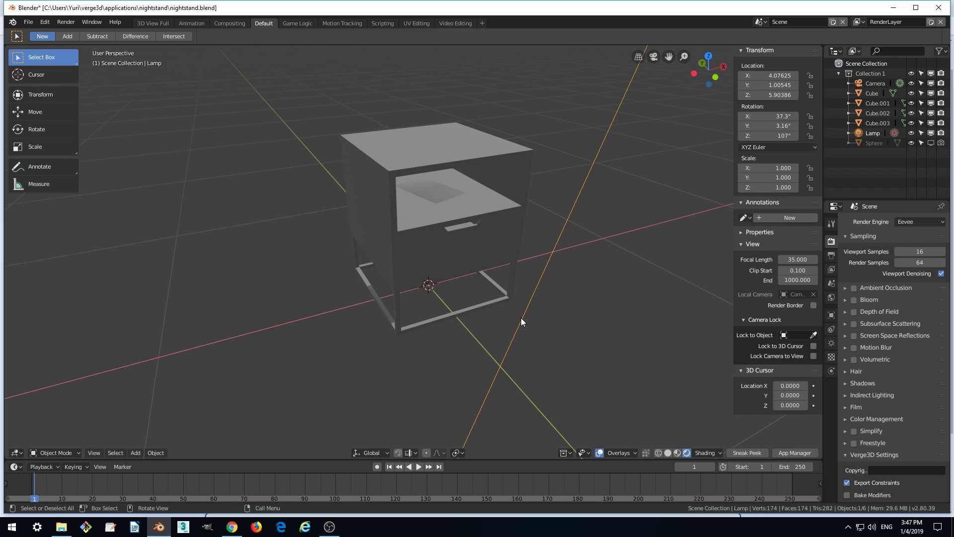
scroll(510, 256, down, 8)
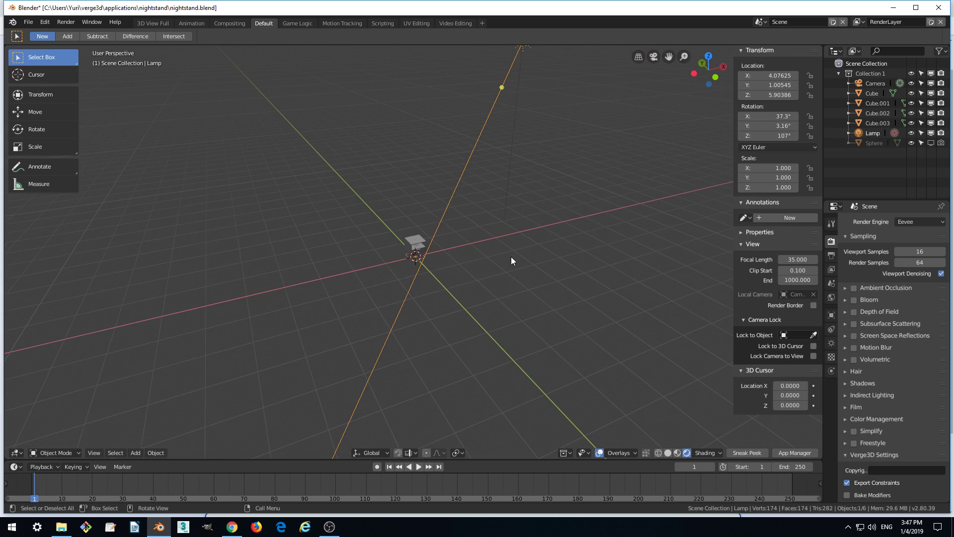
scroll(471, 254, down, 3)
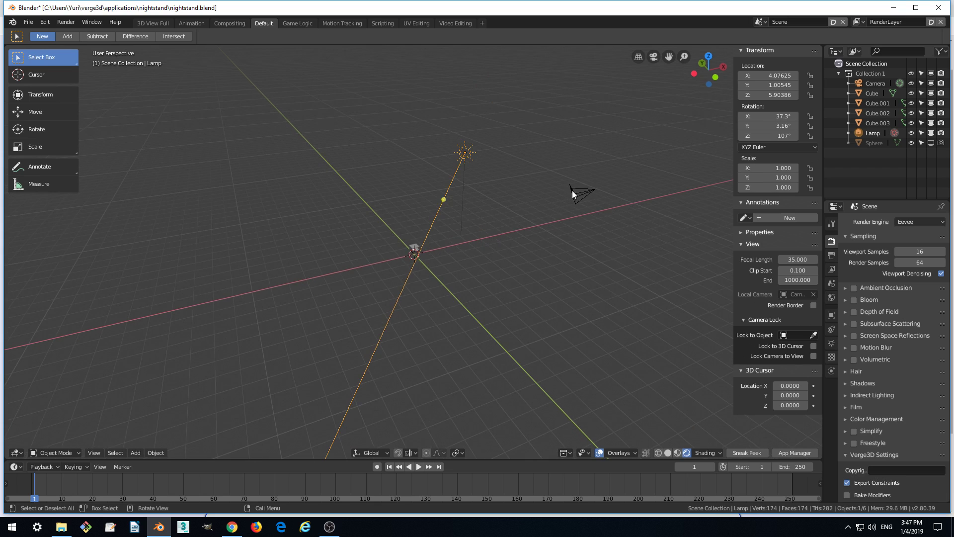
Select the Camera and look through it with View > Cameras > Active Camera
click(573, 192)
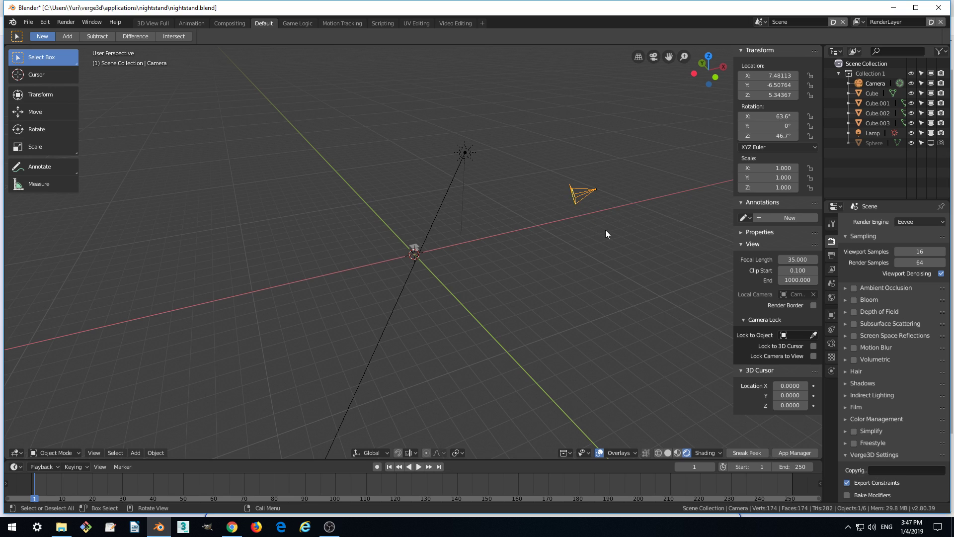
scroll(644, 257, up, 2)
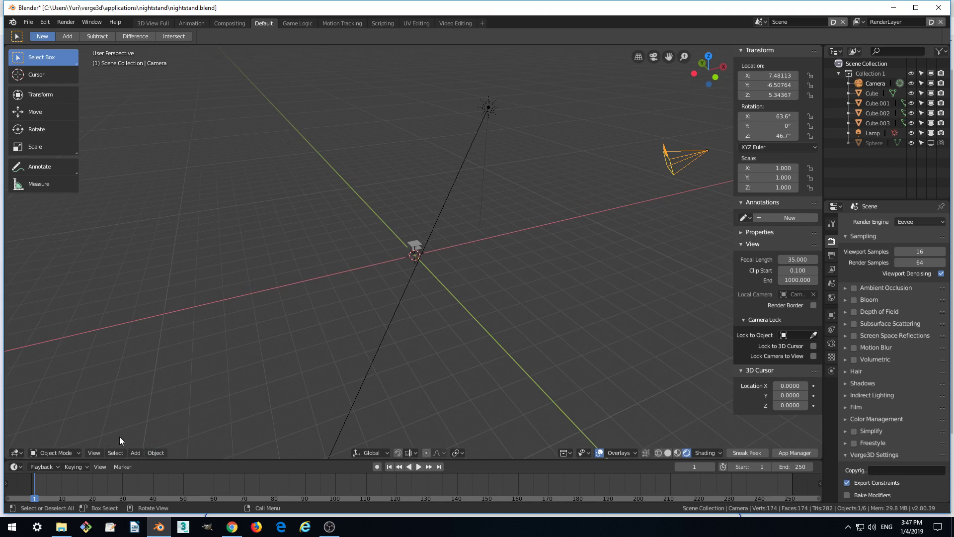
click(94, 452)
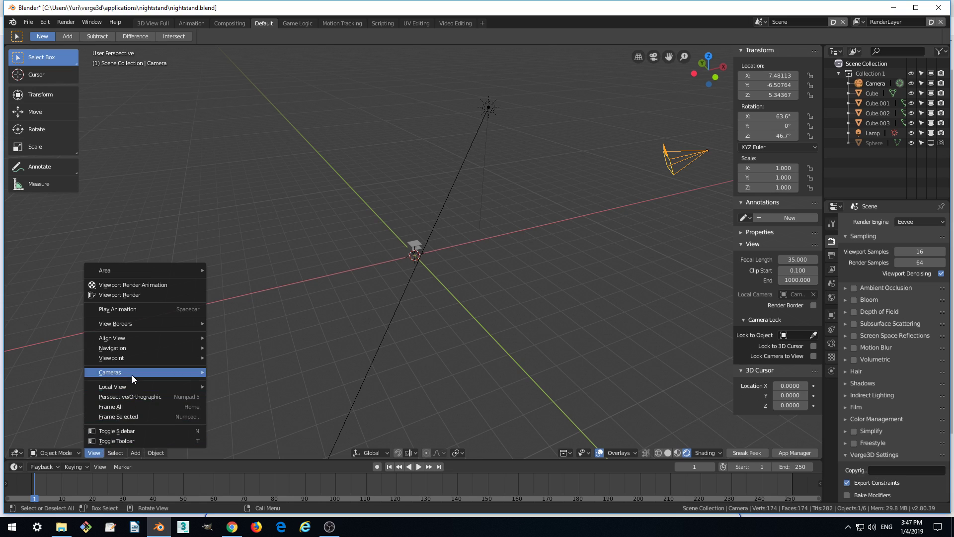
mouse_move(132, 372)
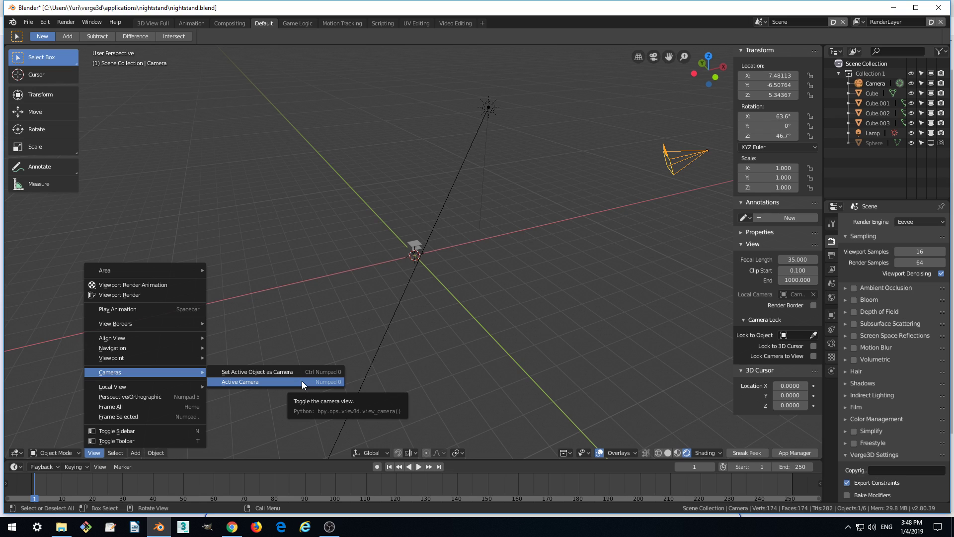
click(244, 383)
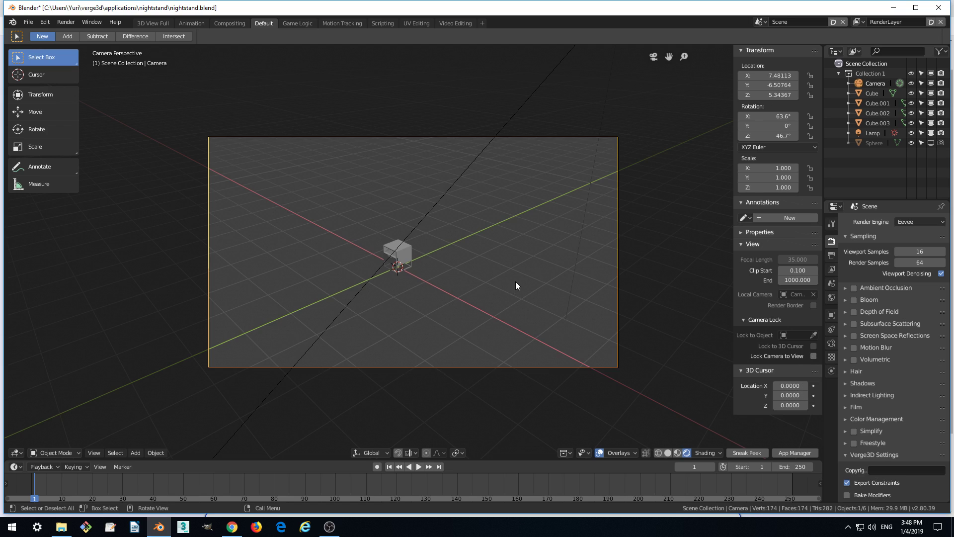
Turn on Lock Camera to View and orbit the camera around the nightstand
click(813, 356)
middle_drag(457, 263, 413, 258)
scroll(417, 256, up, 2)
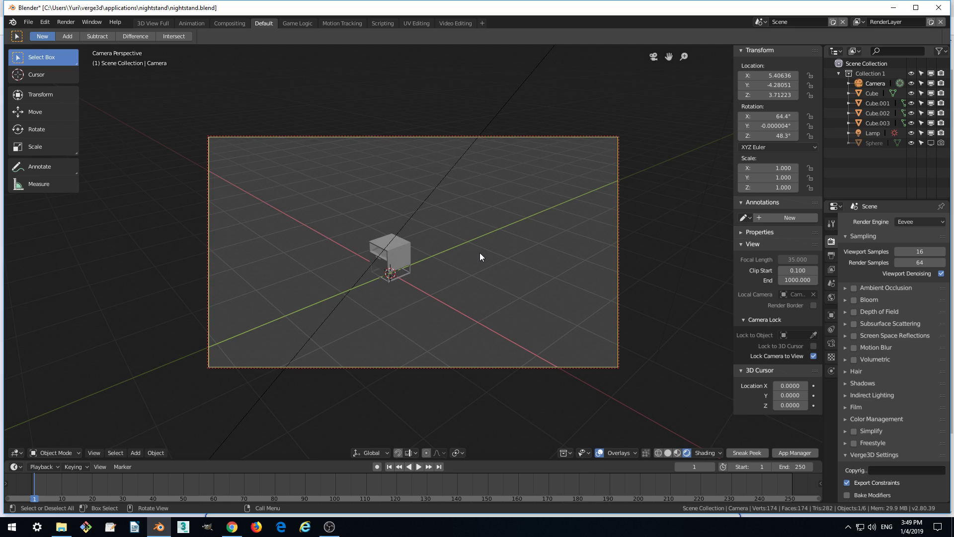
Tilt and zoom the camera in so the nightstand appears larger in frame
mouse_move(480, 257)
middle_down()
mouse_move(465, 255)
mouse_move(486, 263)
mouse_move(480, 250)
mouse_move(461, 249)
mouse_move(479, 249)
mouse_move(466, 248)
middle_up()
scroll(465, 249, up, 1)
scroll(413, 261, up, 2)
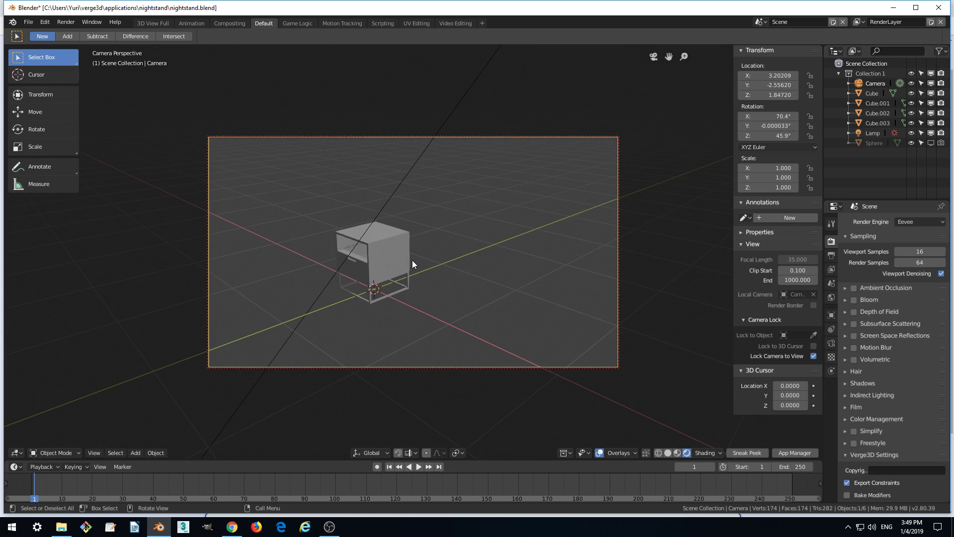
scroll(444, 267, down, 2)
scroll(445, 267, up, 2)
scroll(434, 270, down, 3)
middle_drag(428, 276, 496, 309)
scroll(455, 284, up, 2)
View the finished textured nightstand configurator in Chrome for reference, then return to Blender
click(231, 527)
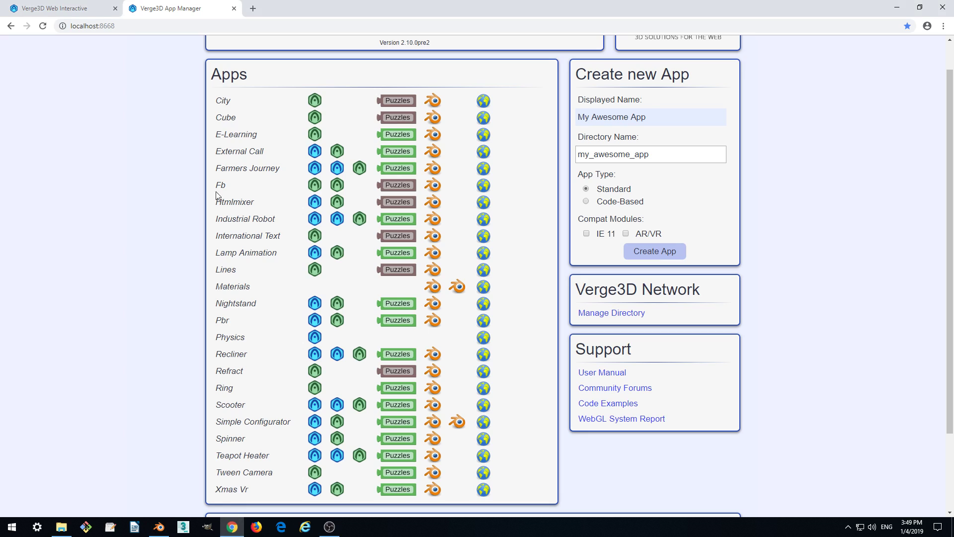
click(57, 10)
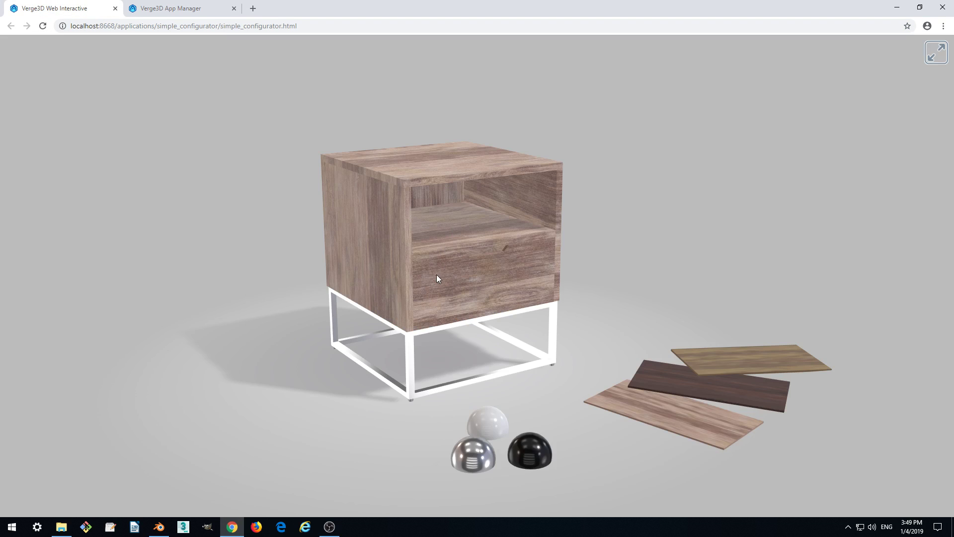
key(alt+Tab)
key(alt+Tab)
Compare with the configurator, then pan the locked camera to centre the nightstand in frame
key(alt+Tab)
key(alt+Tab)
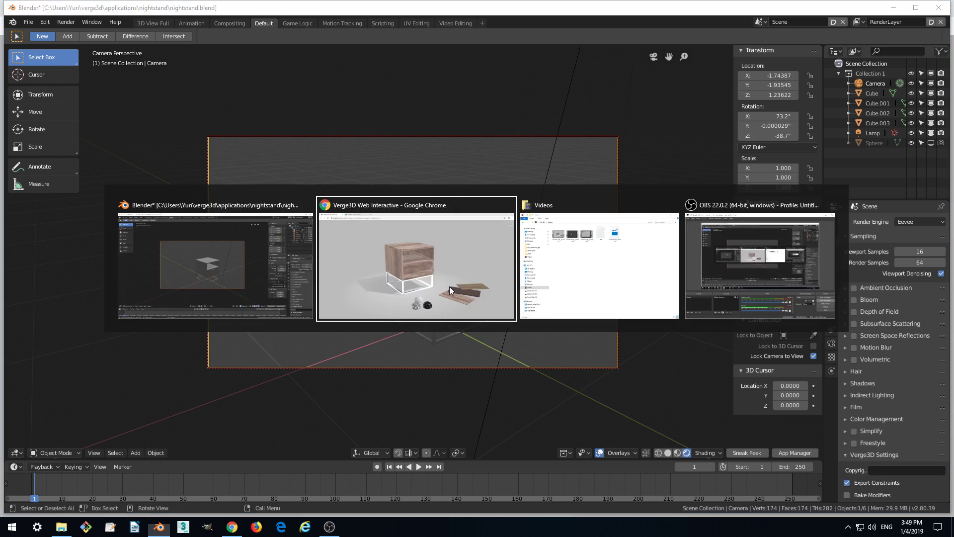
key(alt+Tab)
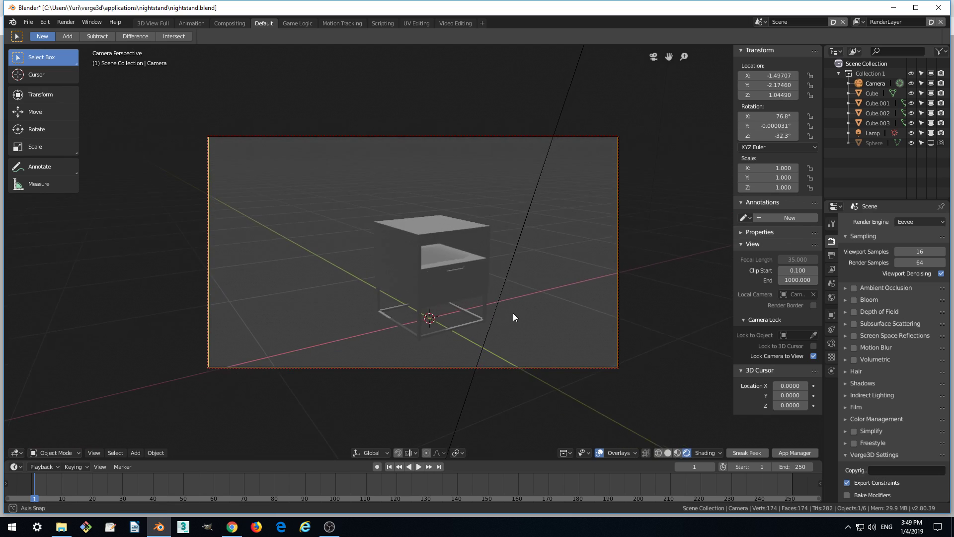
key(alt+Tab)
key(alt+Tab)
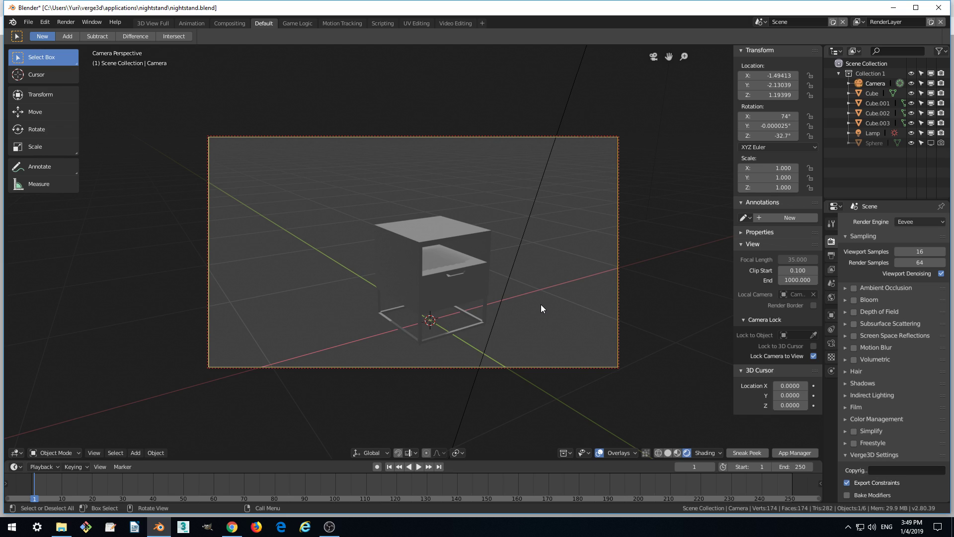
mouse_move(538, 305)
shift+middle_down()
mouse_move(530, 292)
mouse_move(541, 290)
mouse_move(505, 291)
mouse_move(528, 308)
mouse_move(518, 287)
mouse_move(527, 294)
shift+middle_up()
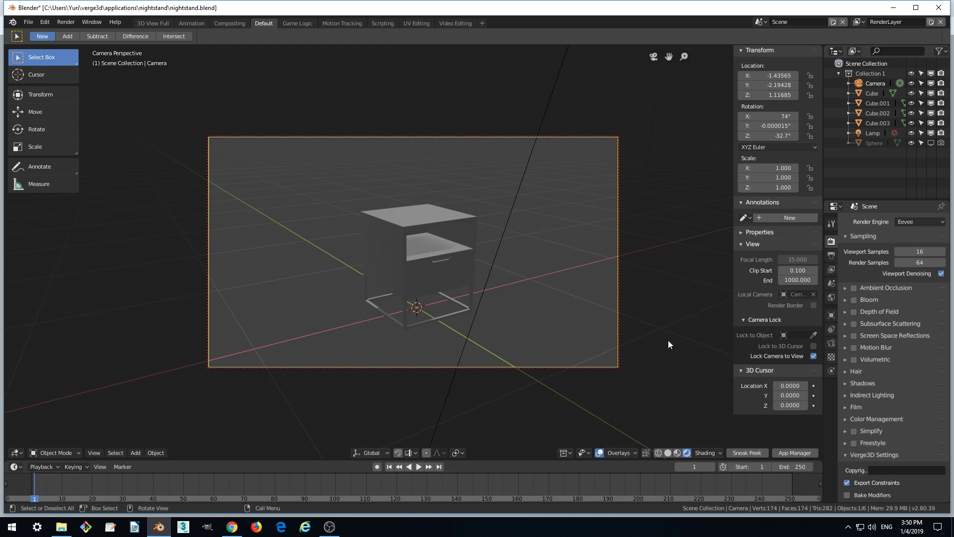
key(shift)
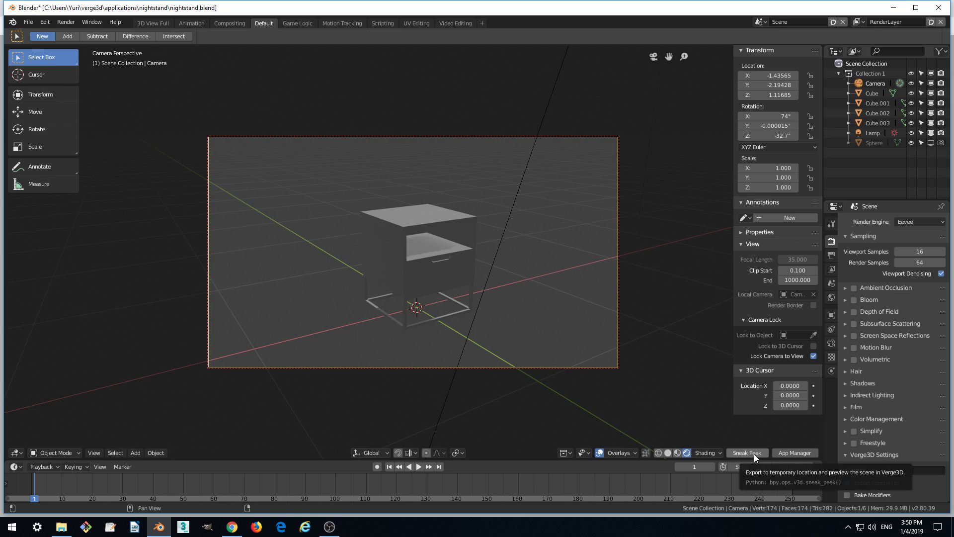
Launch a Sneak Peek browser preview of the reframed nightstand and orbit around it
click(753, 454)
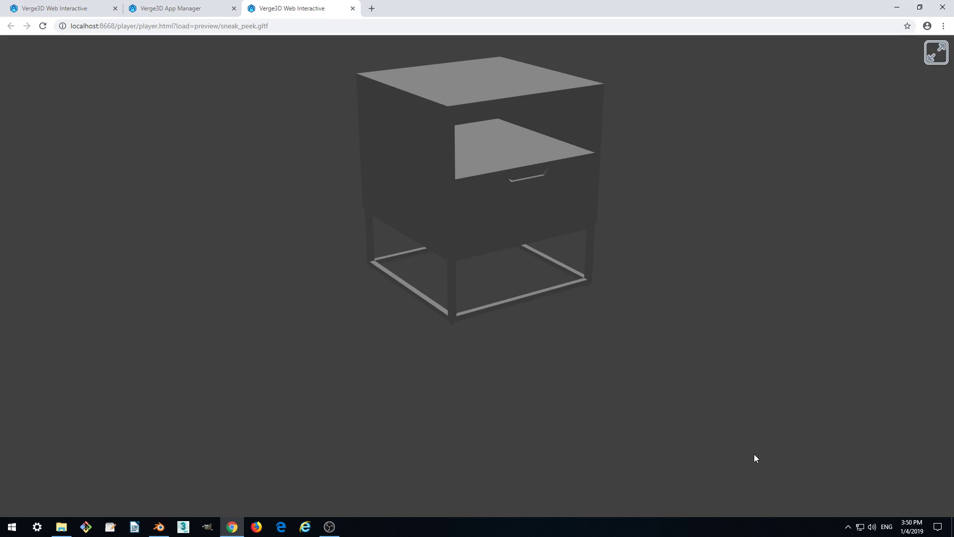
drag(660, 351, 626, 319)
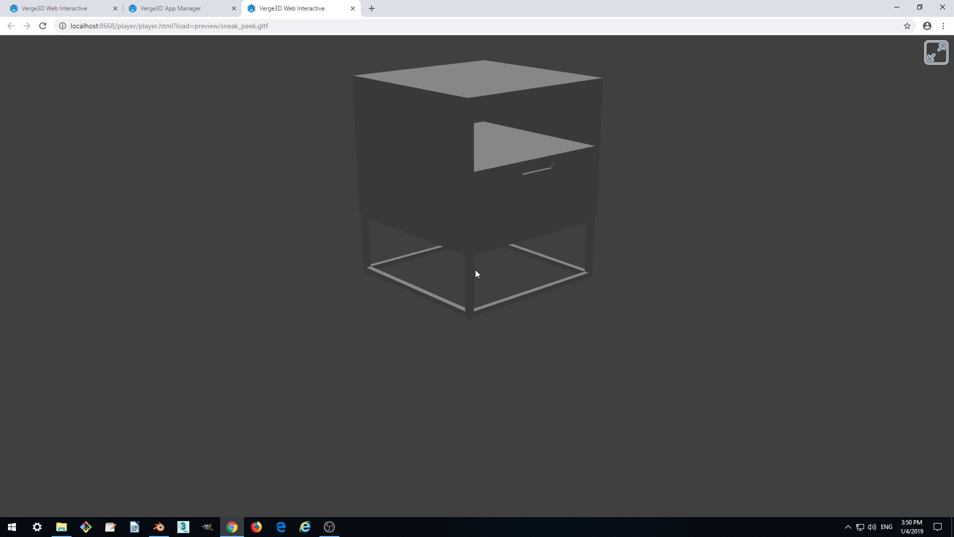
Close the Verge3D Web Interactive preview tab and bring Blender back to the front
click(353, 8)
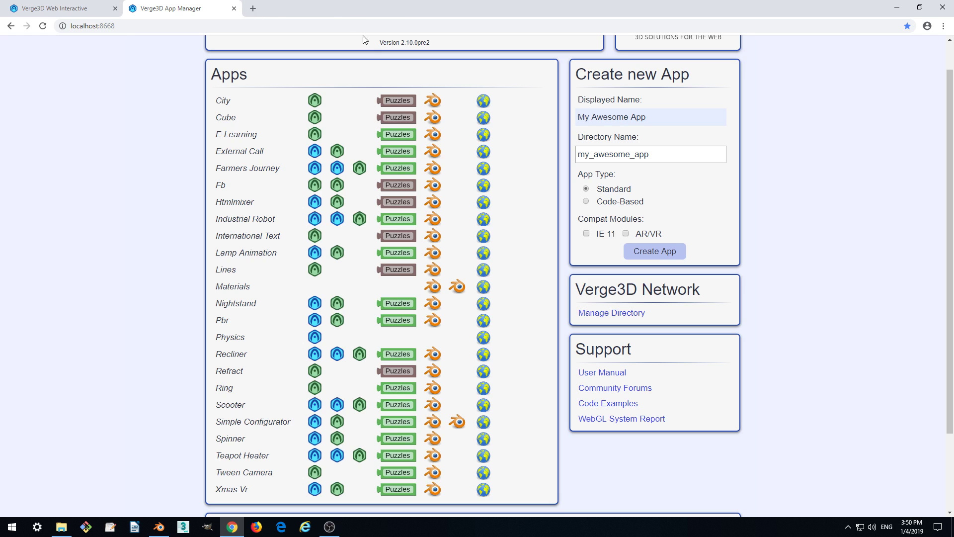
click(159, 527)
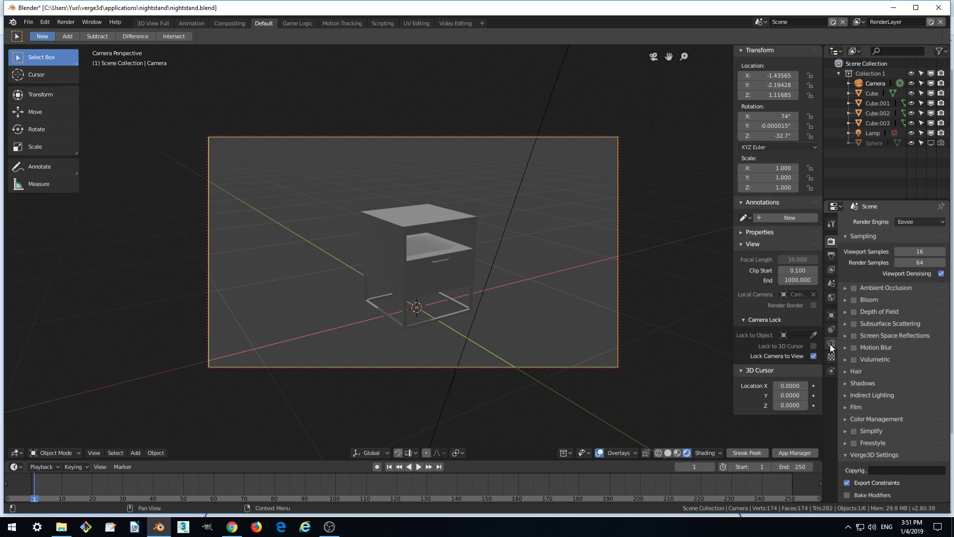
Show the camera data's Verge3D Settings: Orbit controls with target 0, 0, 0
click(831, 343)
scroll(880, 320, down, 6)
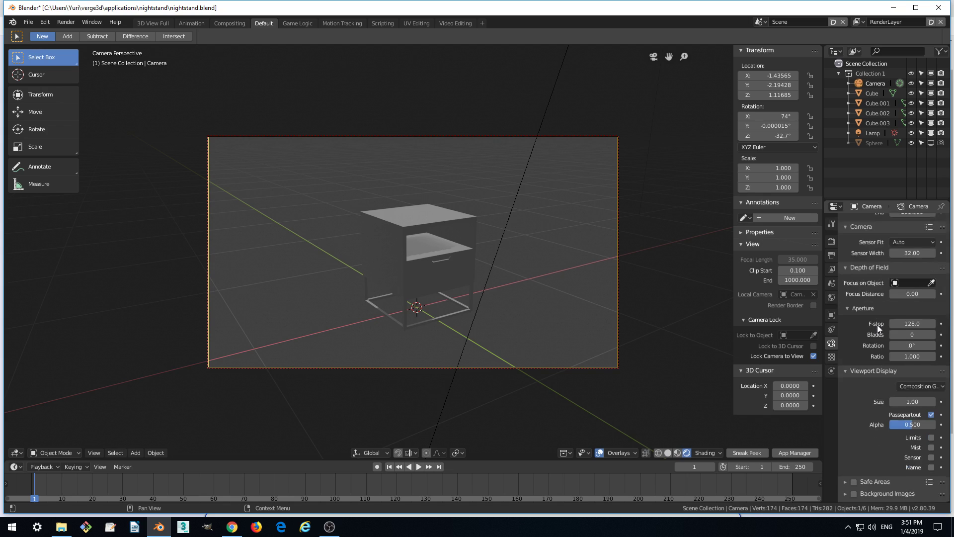
scroll(876, 323, down, 7)
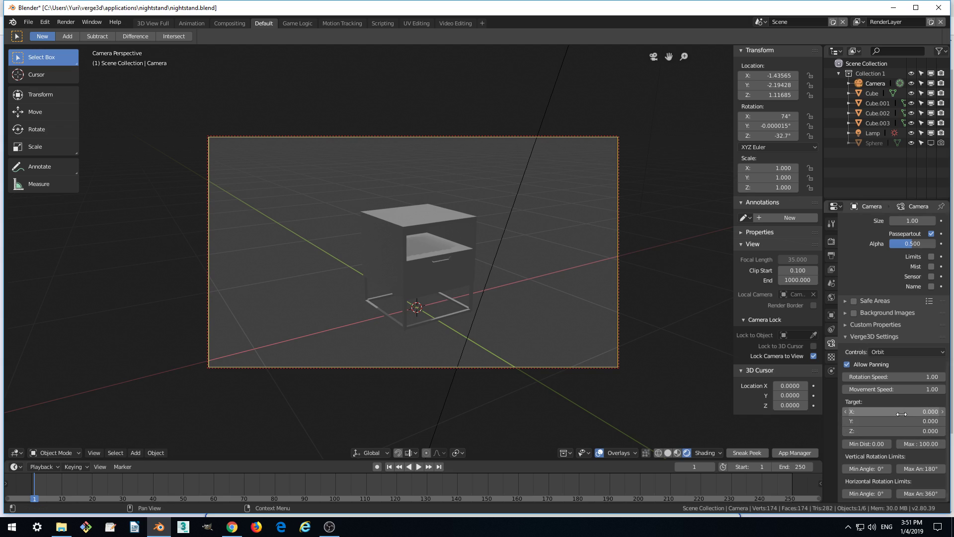
Select the drawer Cube.003 and place the 3D cursor on it with the Cursor tool
click(414, 265)
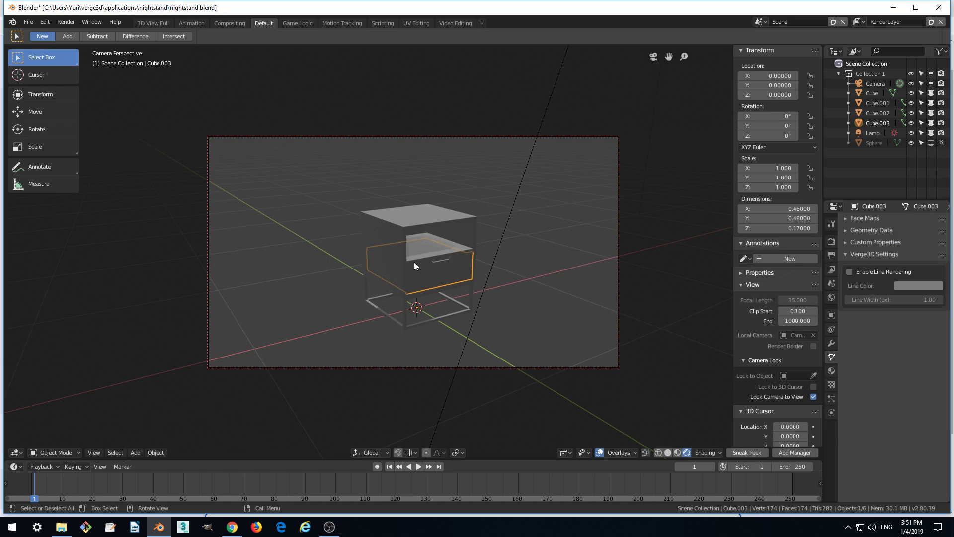
click(18, 74)
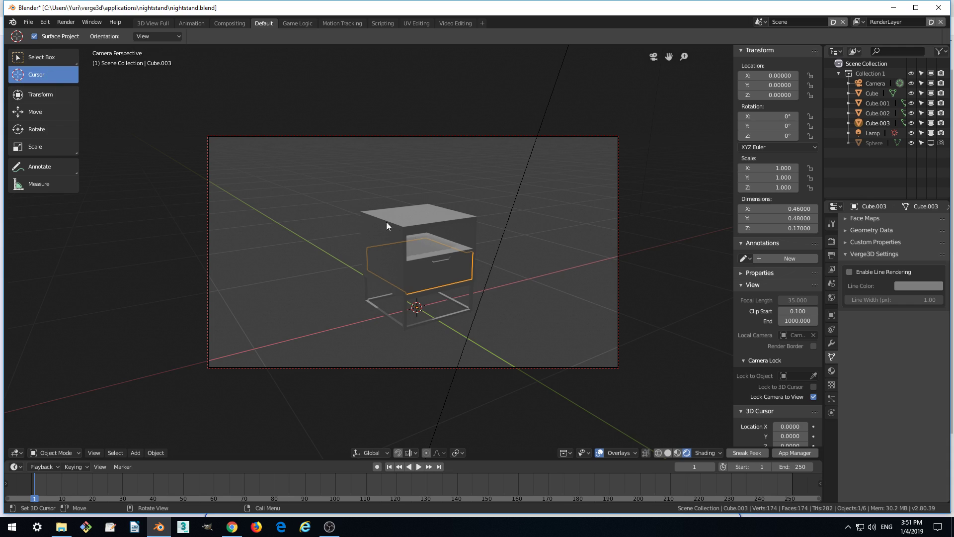
click(417, 259)
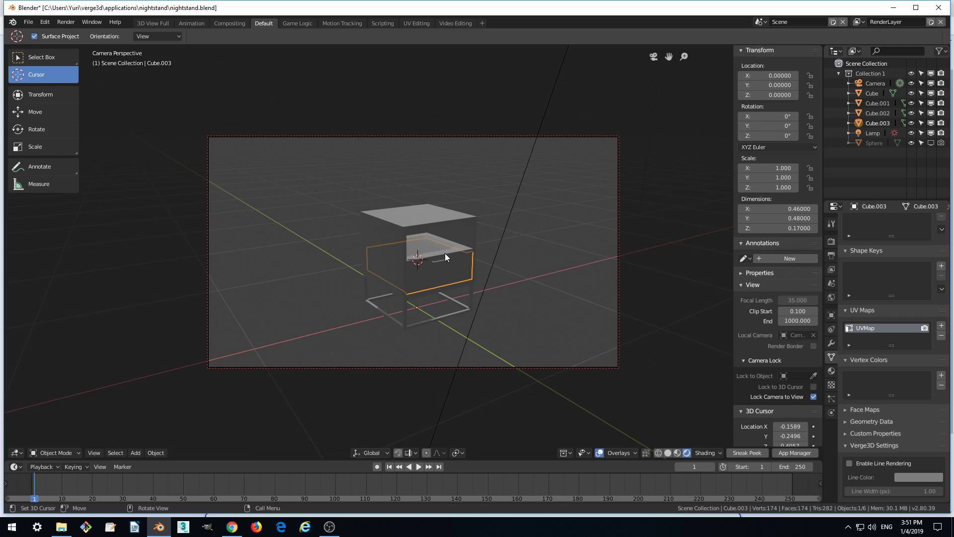
scroll(774, 322, down, 1)
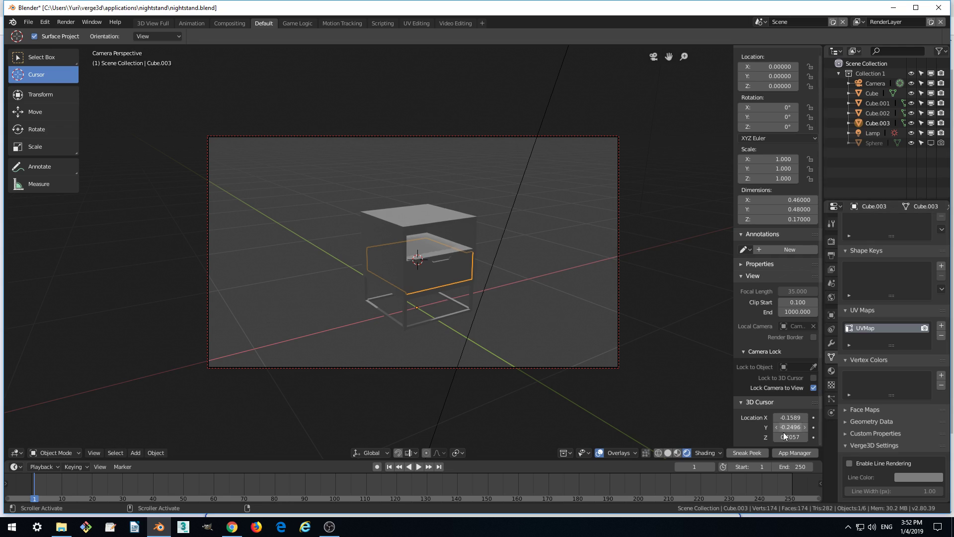
Set the 3D cursor location to X 0, Y 0, Z 0.4, then move it to the camera frame corner
click(790, 417)
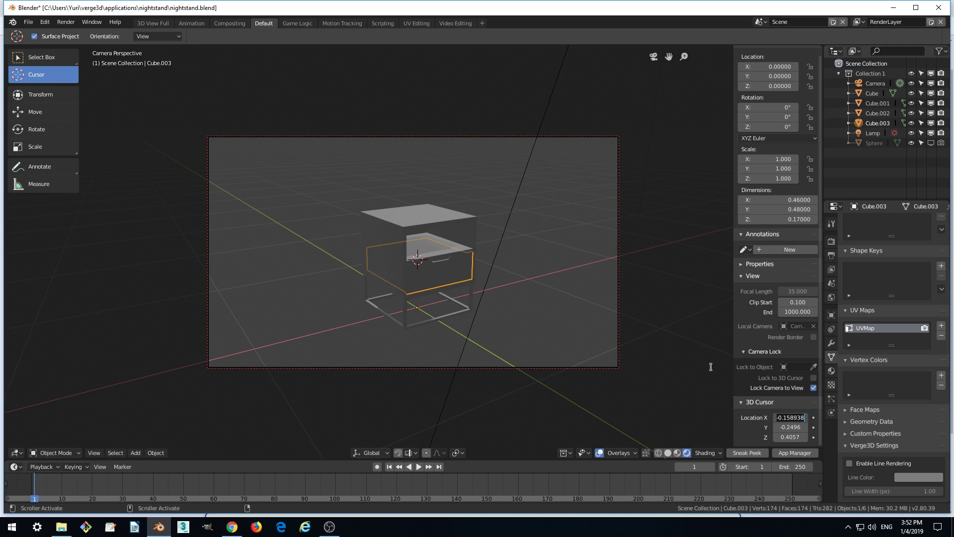
text(0)
key(Return)
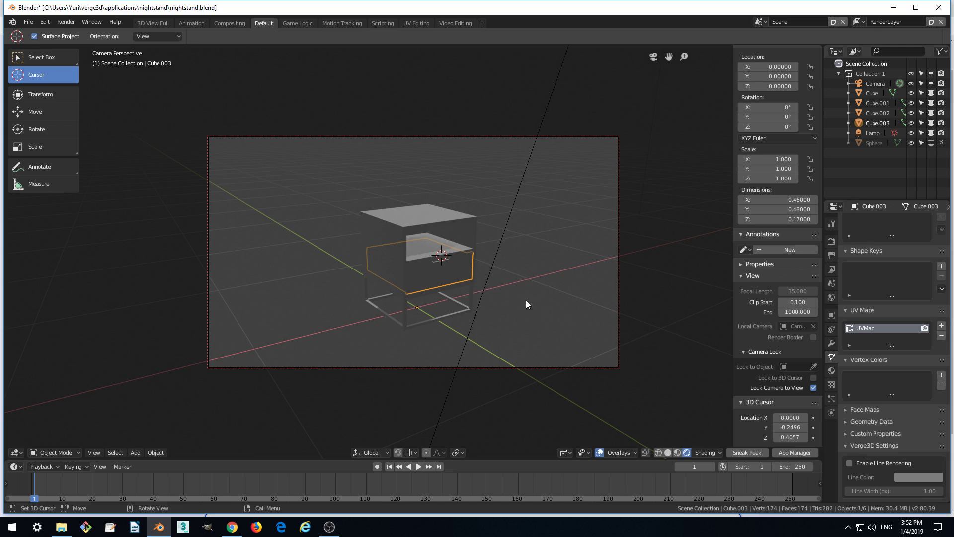
click(786, 427)
text(0.)
key(Return)
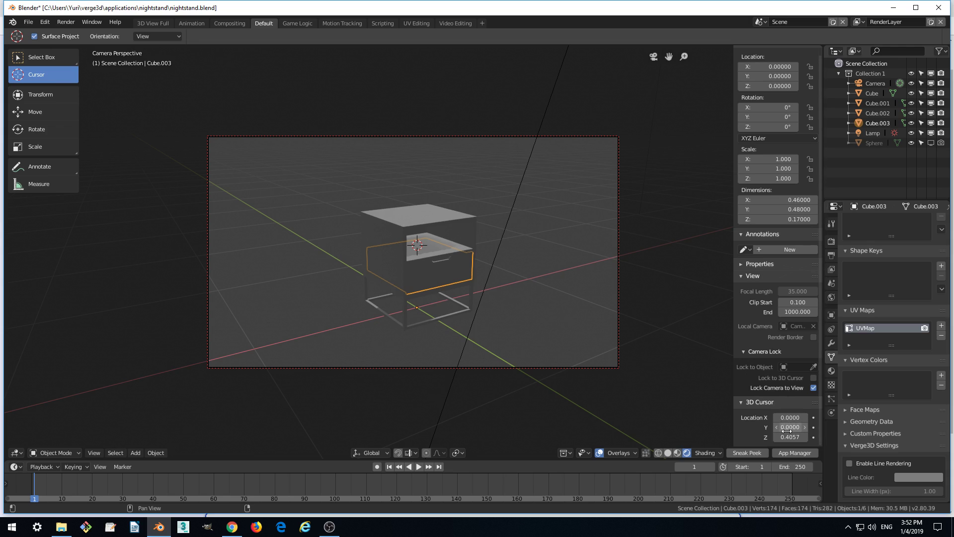
click(787, 437)
text(.4)
key(Return)
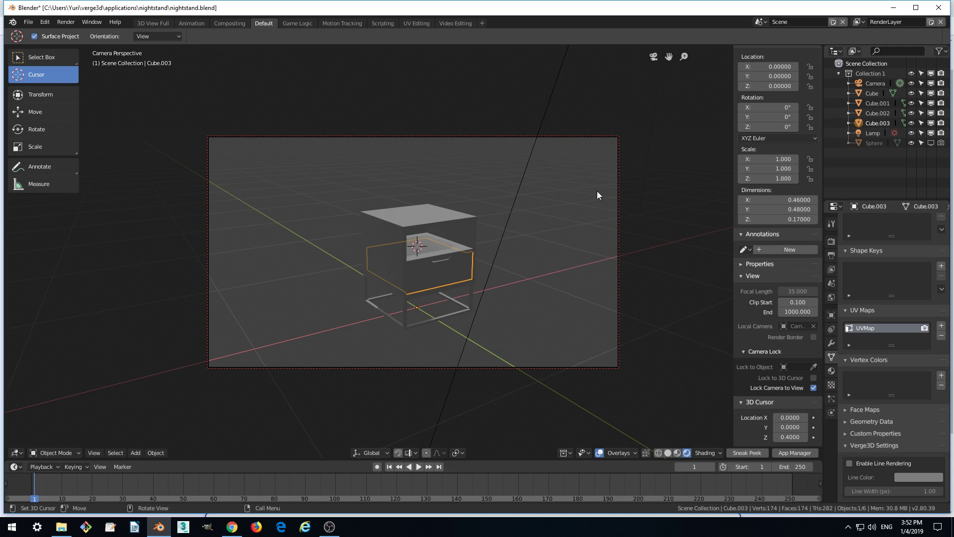
click(619, 158)
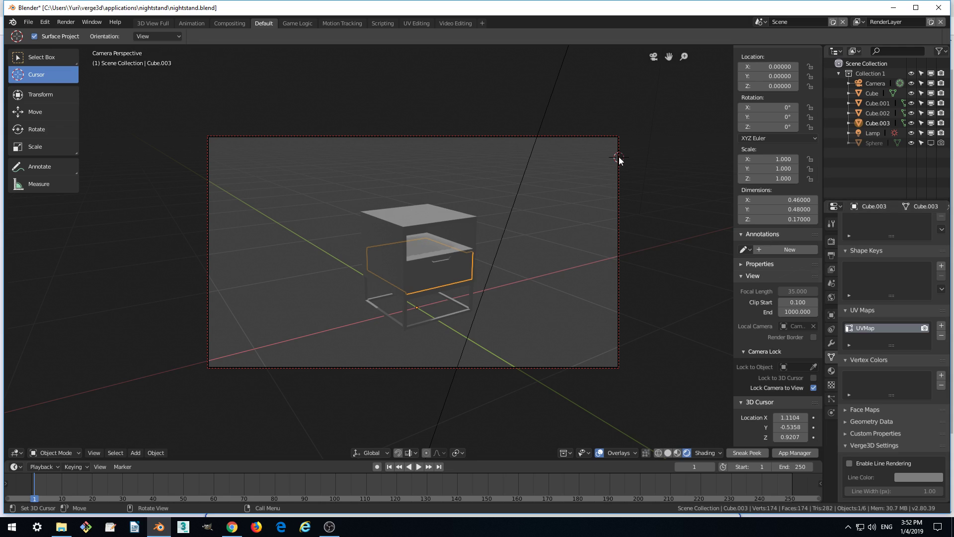
With Select Box, select the camera object and scroll its properties to Verge3D Settings
click(15, 59)
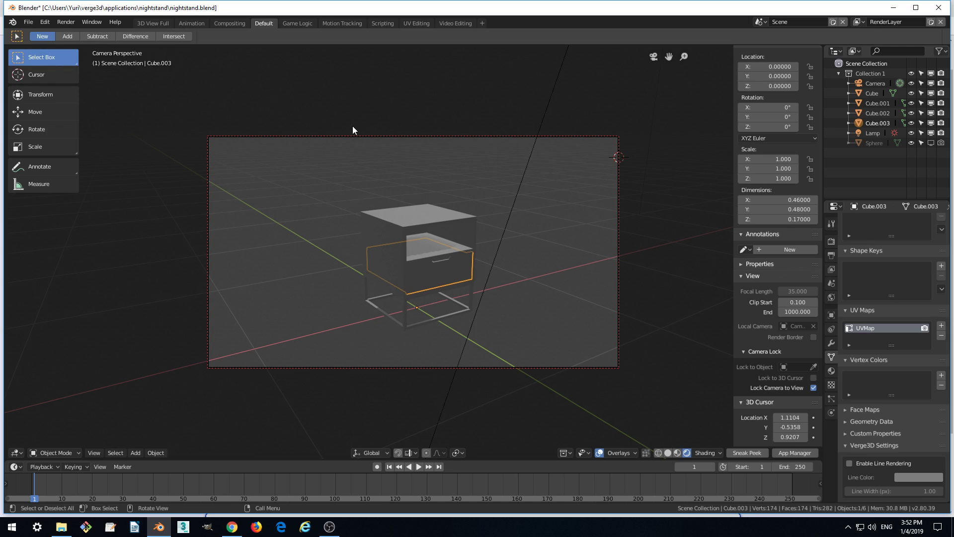
click(514, 136)
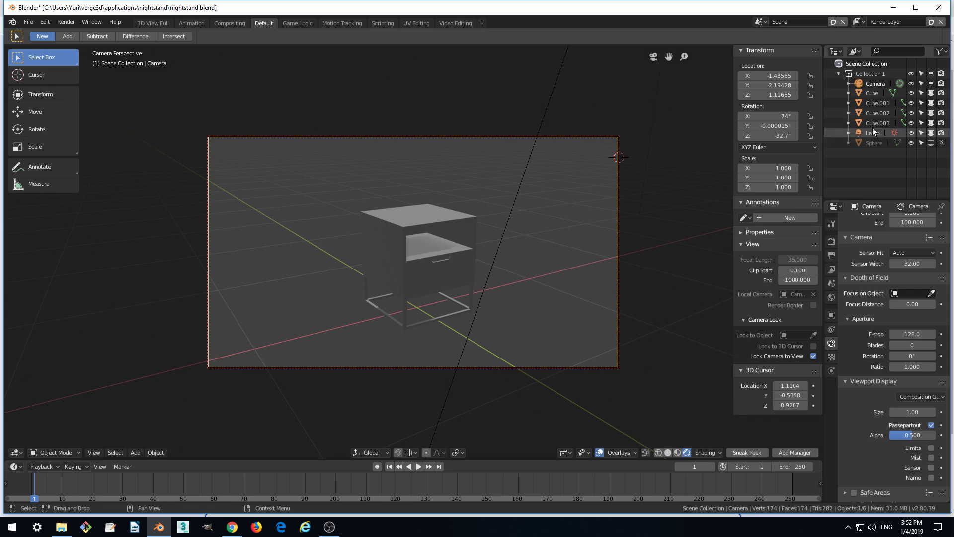
click(875, 83)
click(874, 93)
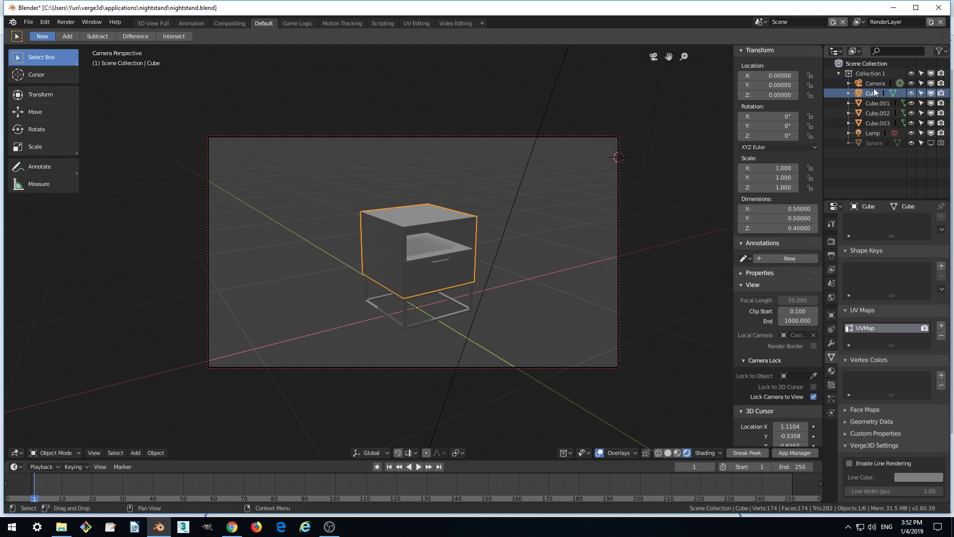
click(874, 84)
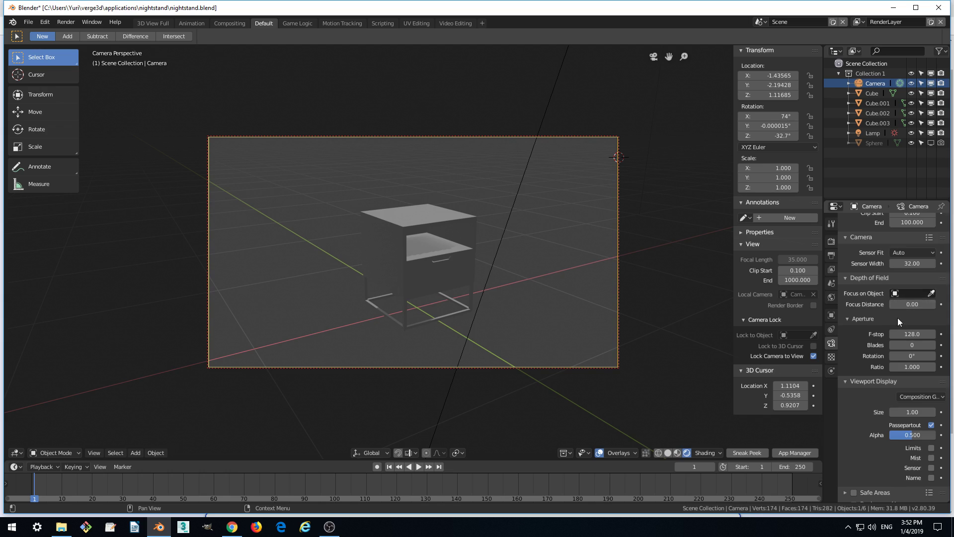
scroll(898, 323, down, 10)
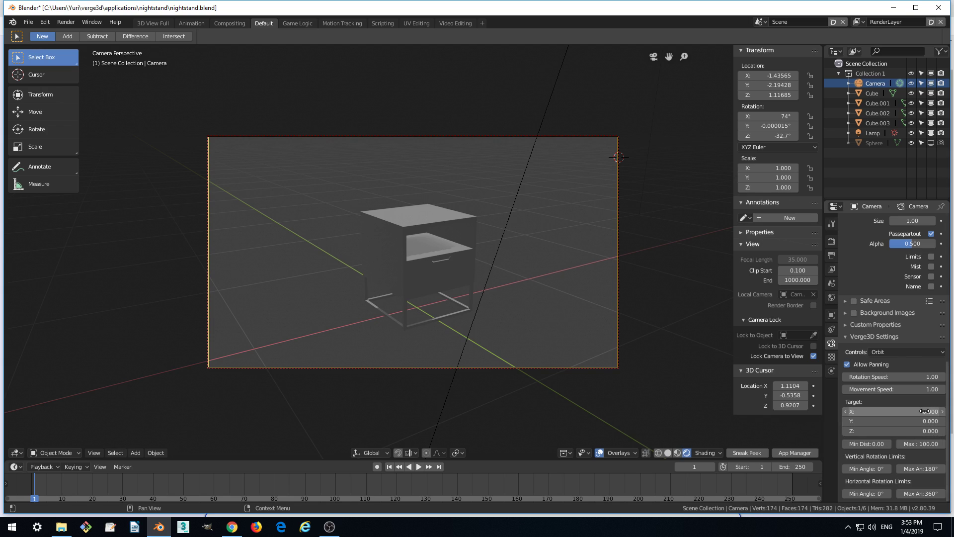
Set the camera's Verge3D orbit target Z to 0.4
click(909, 431)
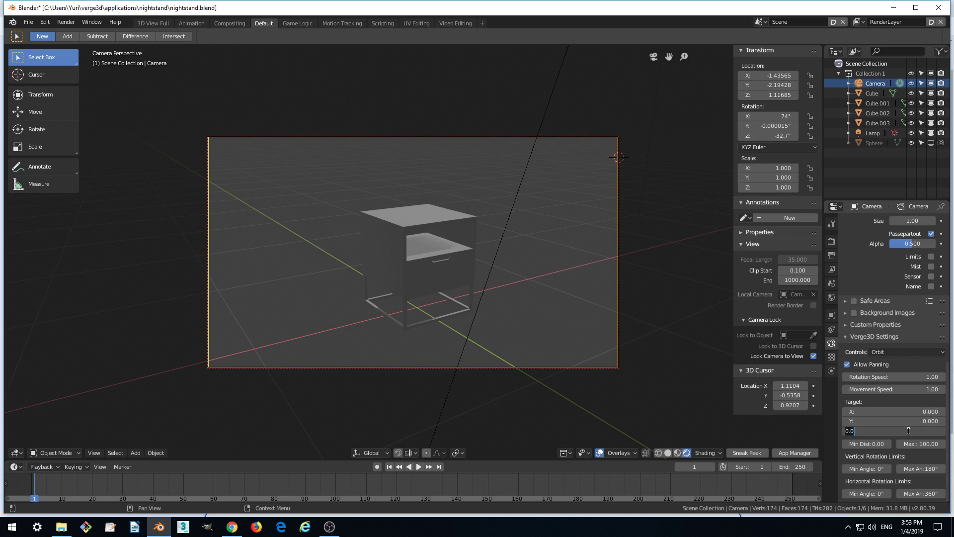
key(BackSpace)
text(.4)
key(Return)
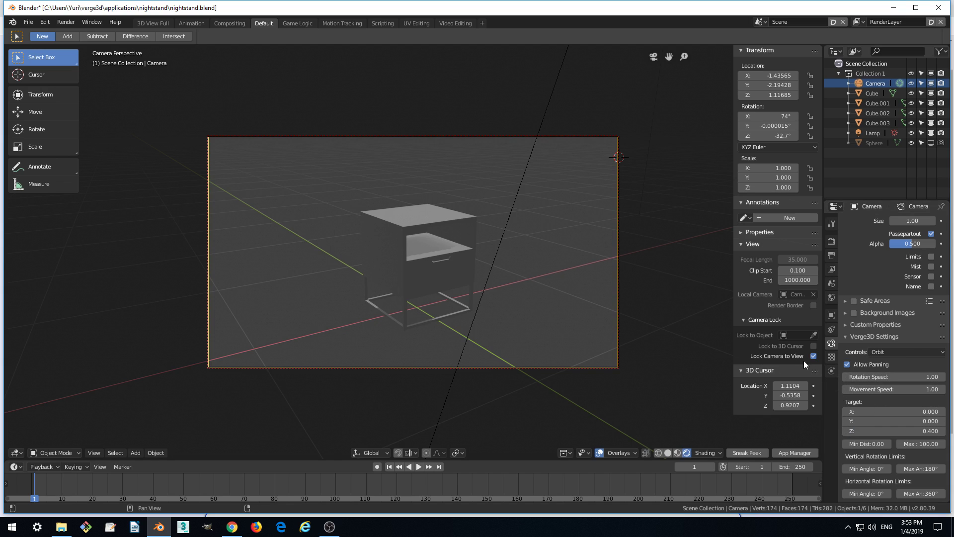
Preview the scene with Sneak Peek and orbit the nightstand to front and low views to check its pivot
click(740, 451)
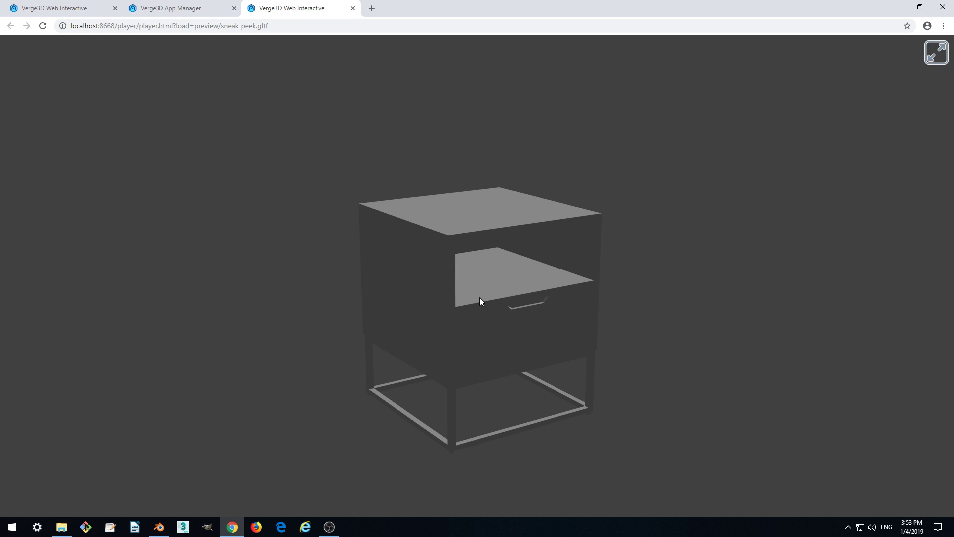
drag(464, 300, 474, 276)
drag(481, 312, 493, 297)
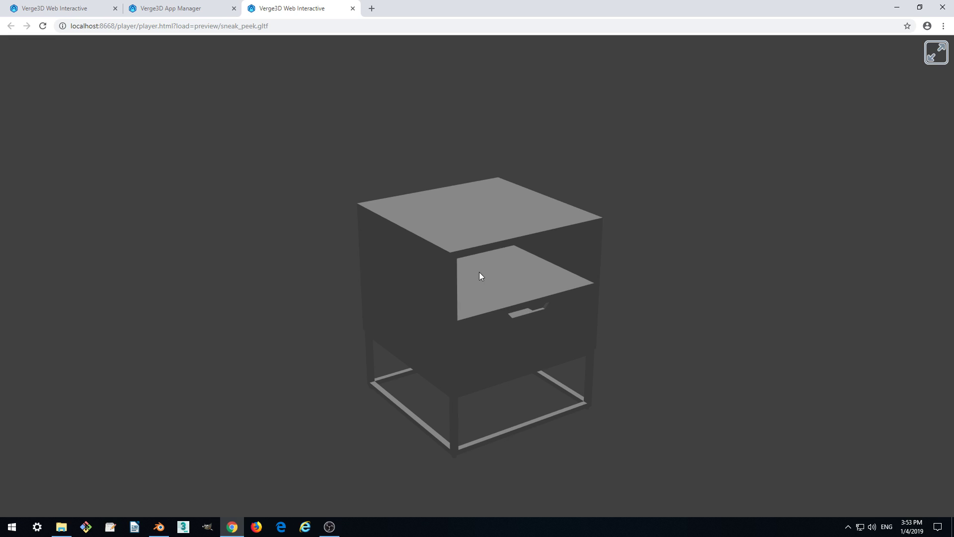
drag(530, 319, 558, 330)
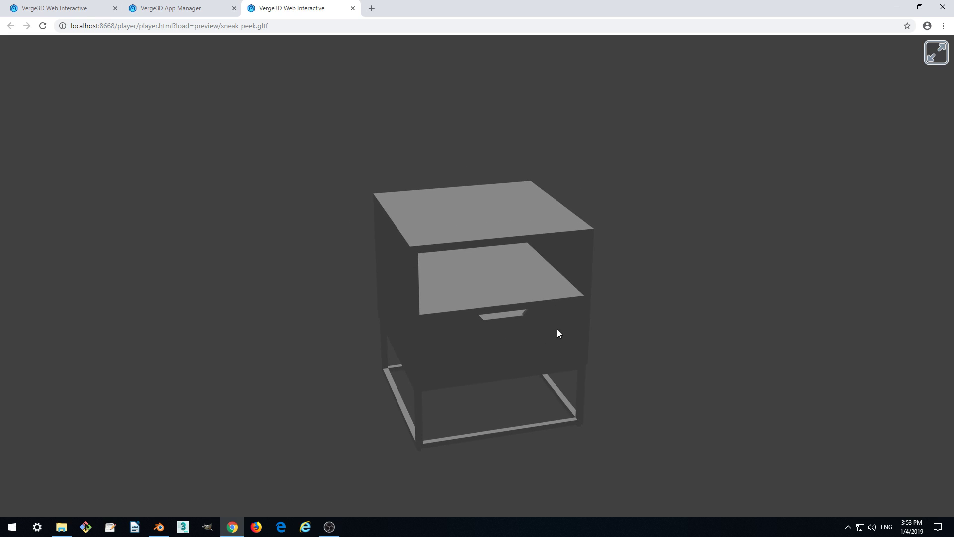
Back in Blender, lower the camera's orbit target Z to 0.3
click(159, 527)
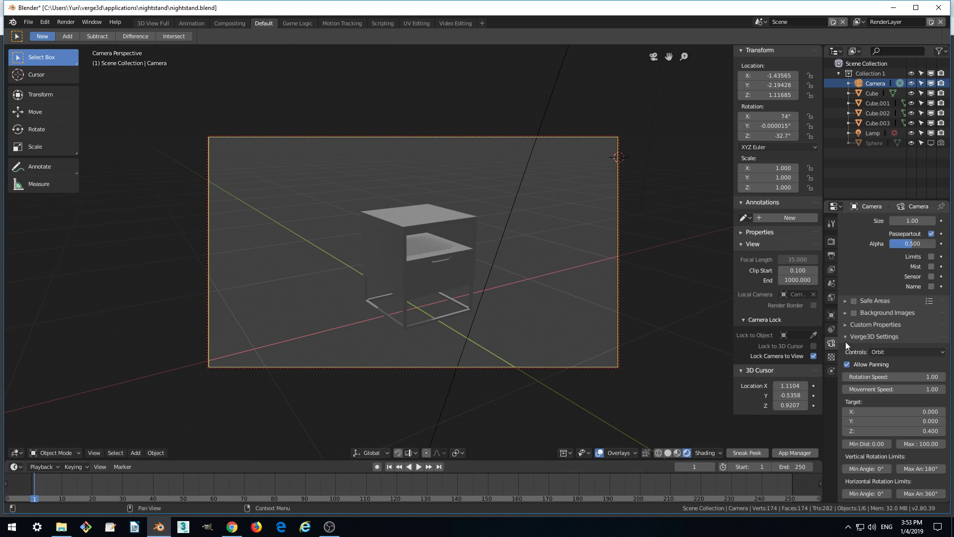
click(903, 431)
text(.3)
key(Return)
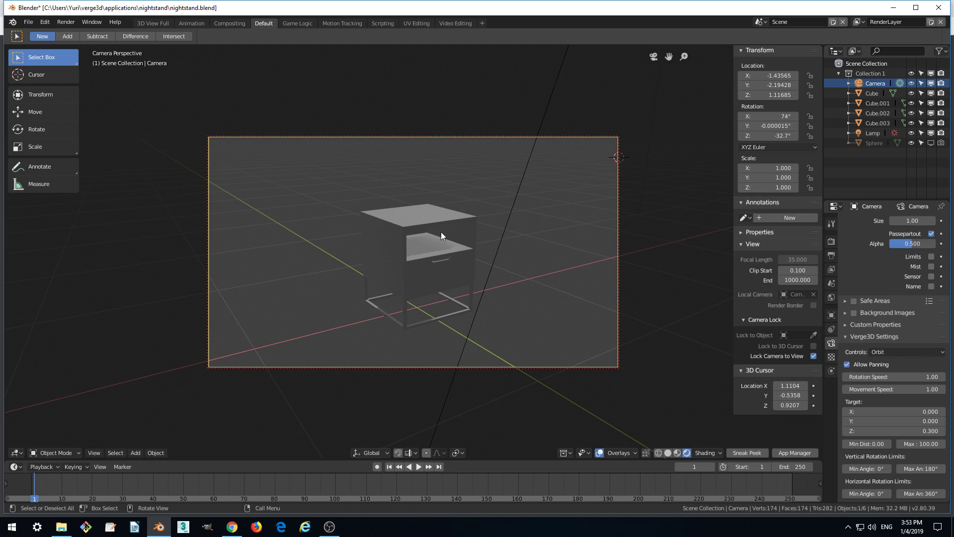
Change the camera's orbit target Y value to 0.2
click(900, 421)
click(900, 422)
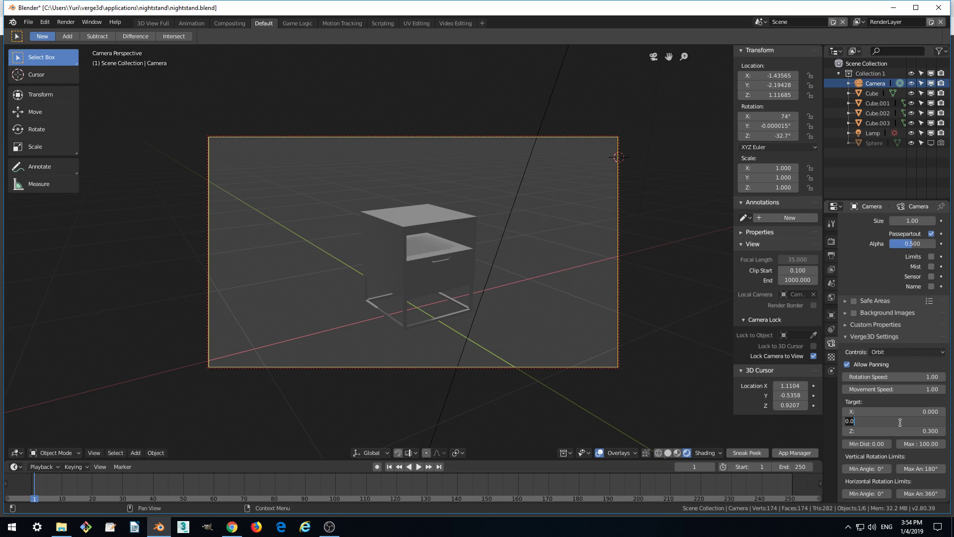
key(BackSpace)
key(BackSpace)
key(BackSpace)
text(-12)
key(BackSpace)
key(BackSpace)
text(2)
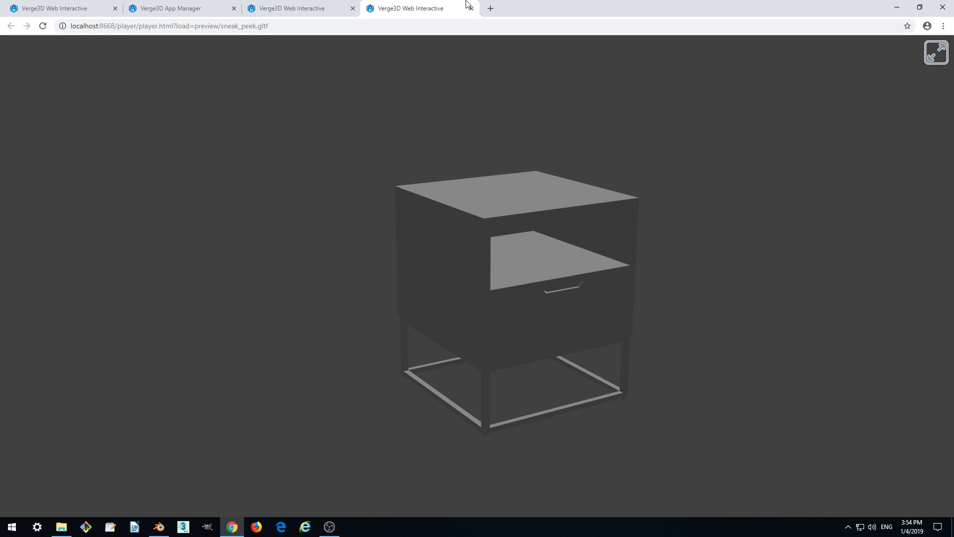
Close the newest Chrome preview tab and switch back to Blender
click(471, 8)
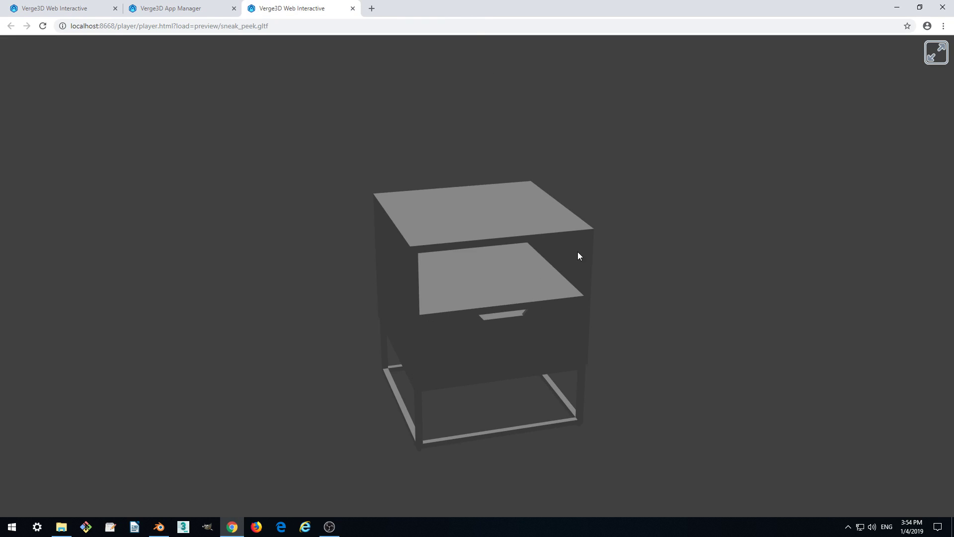
key(alt+Tab)
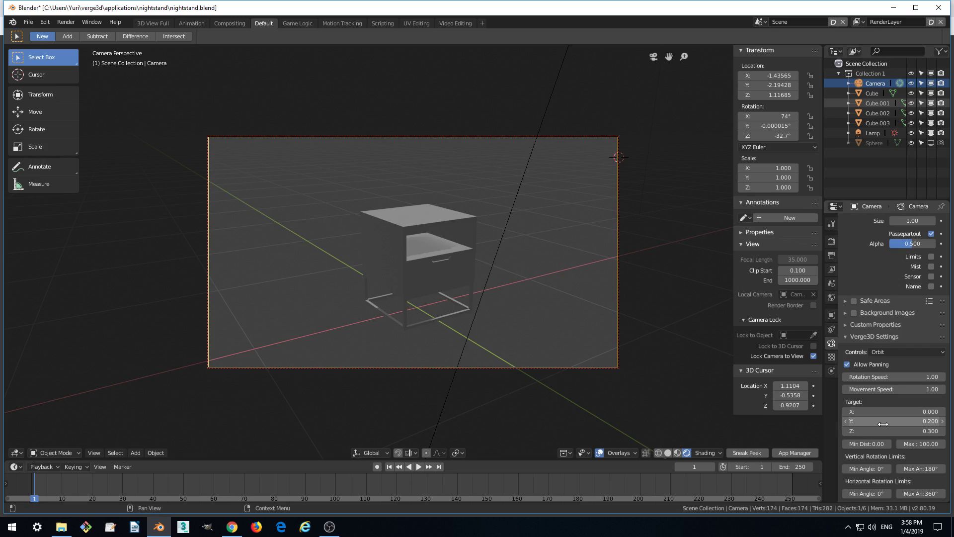
Make the camera's orbit target Y negative, giving -0.2
click(884, 424)
click(868, 424)
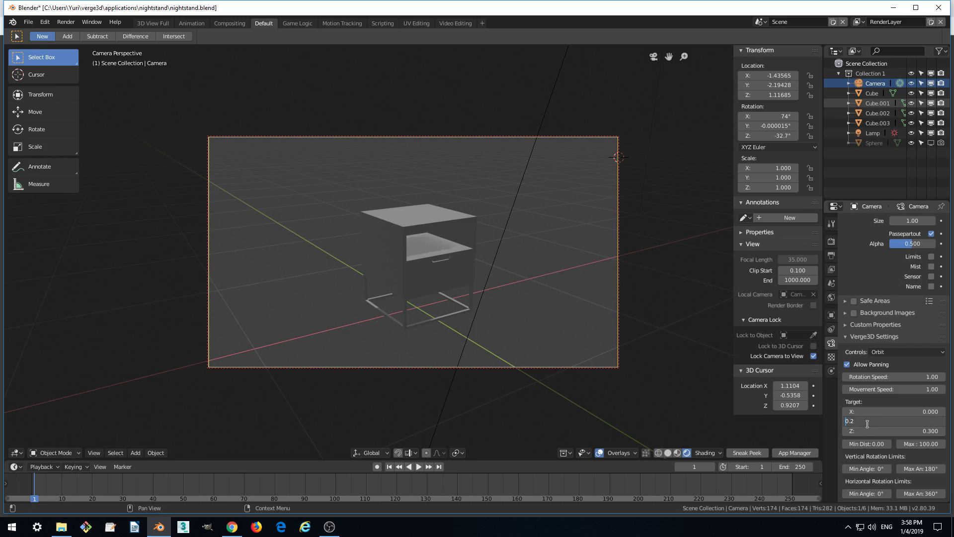
text(-)
key(Return)
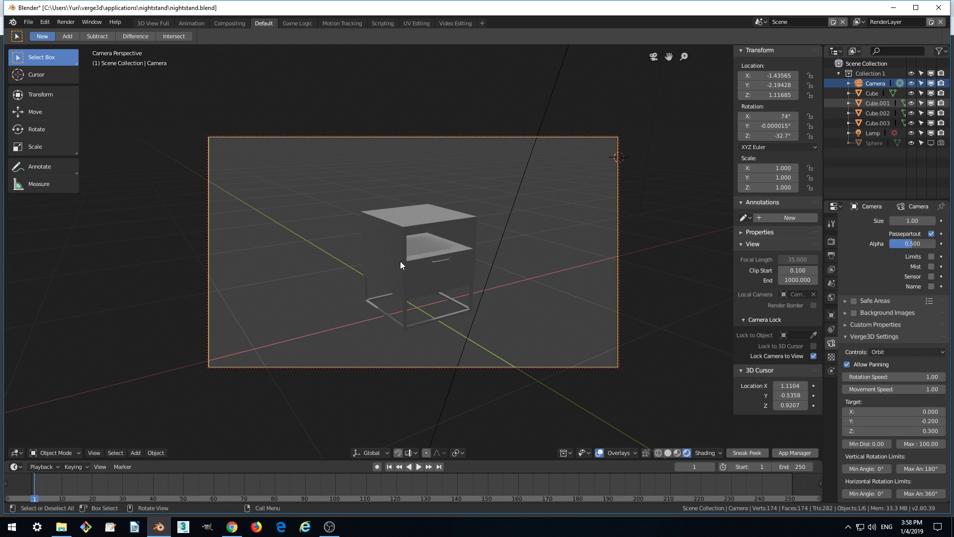
Select the drawer Cube.003, pick the Move tool, then reselect the camera to show its Verge3D Settings
click(410, 272)
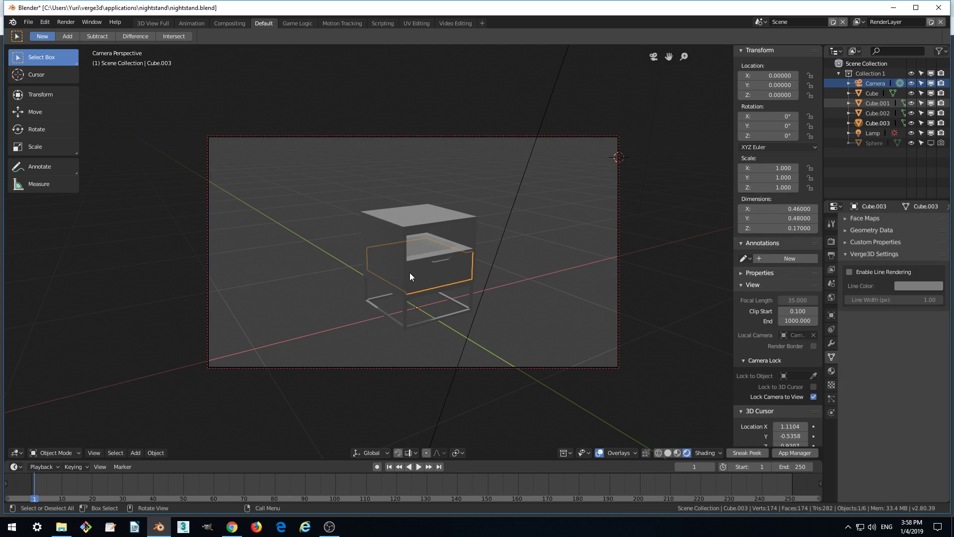
click(19, 113)
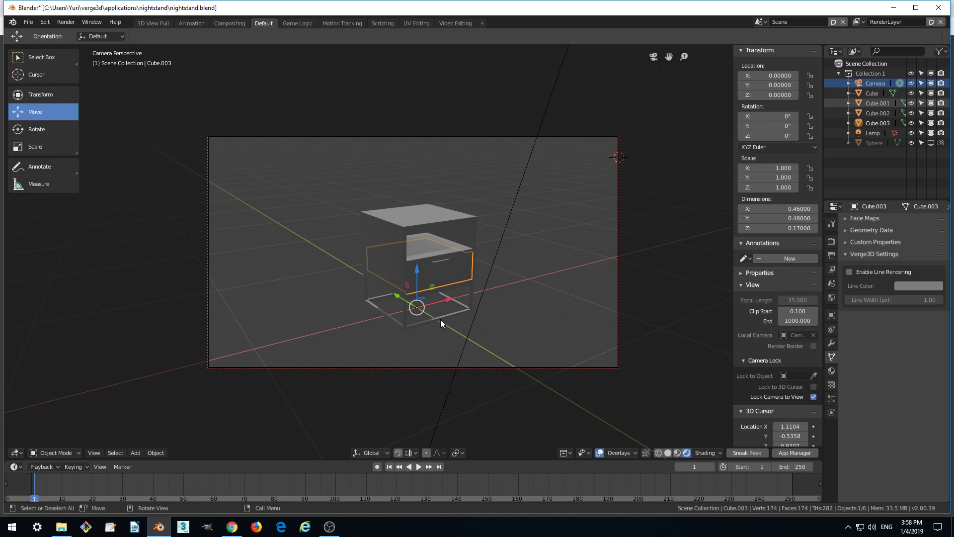
scroll(889, 323, up, 8)
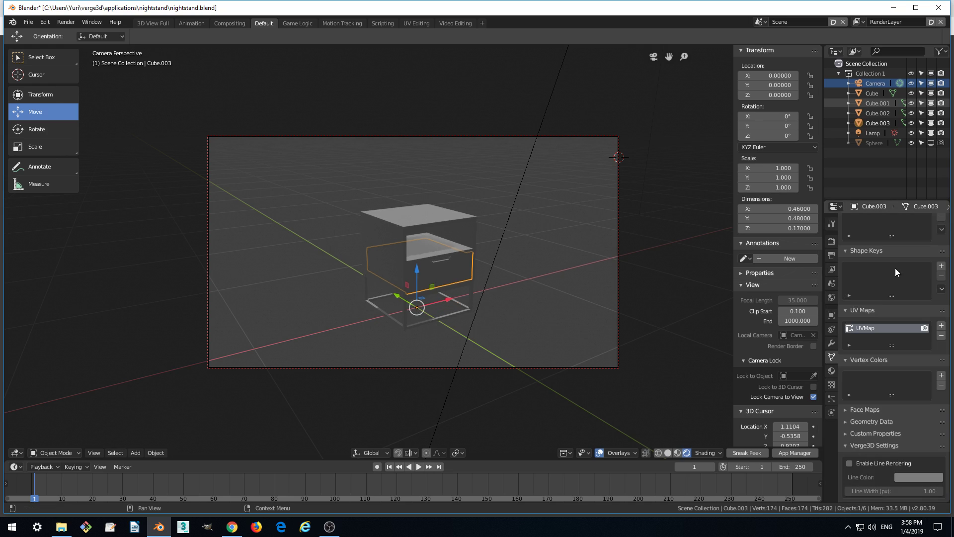
click(619, 193)
scroll(895, 397, down, 10)
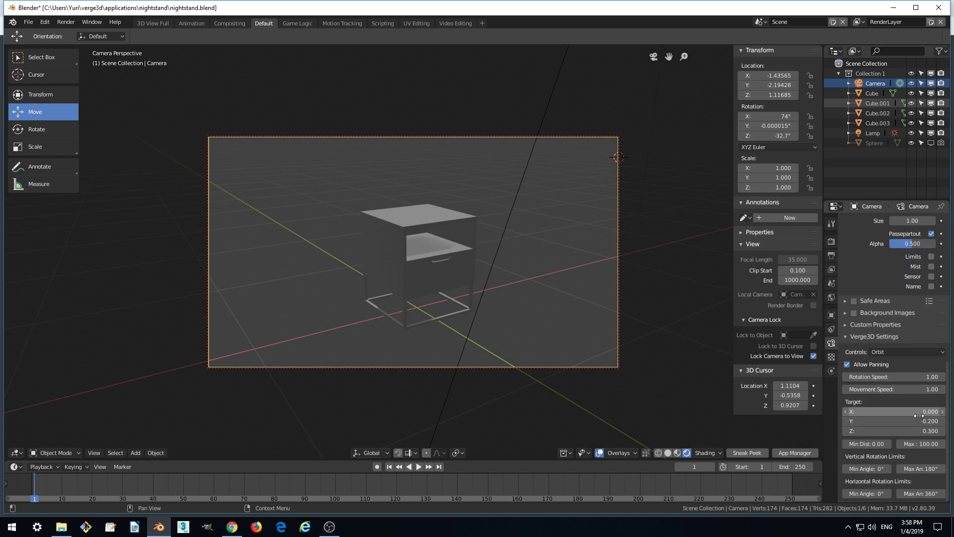
Preview the nightstand again and orbit it, down to a lower angle, around the 0, -0.2, 0.3 target
click(747, 452)
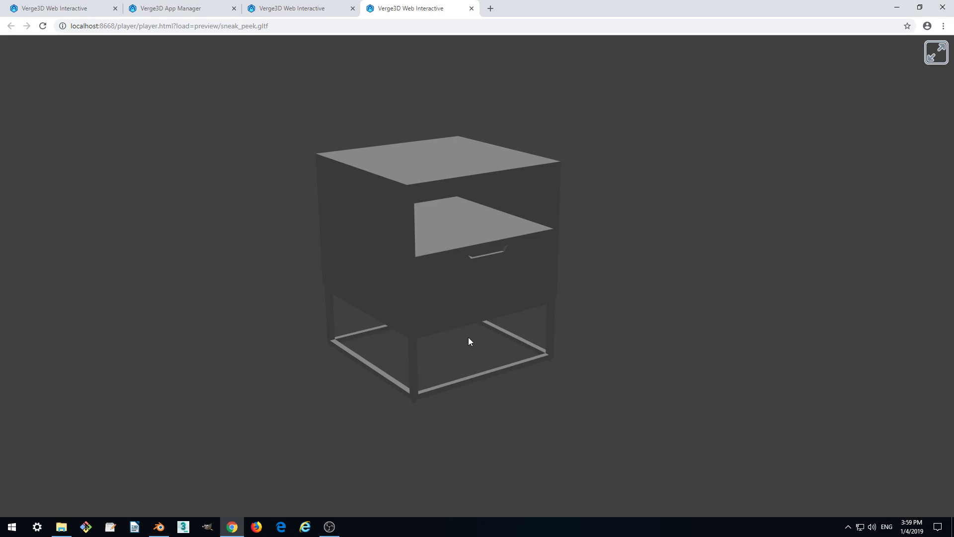
drag(466, 338, 570, 340)
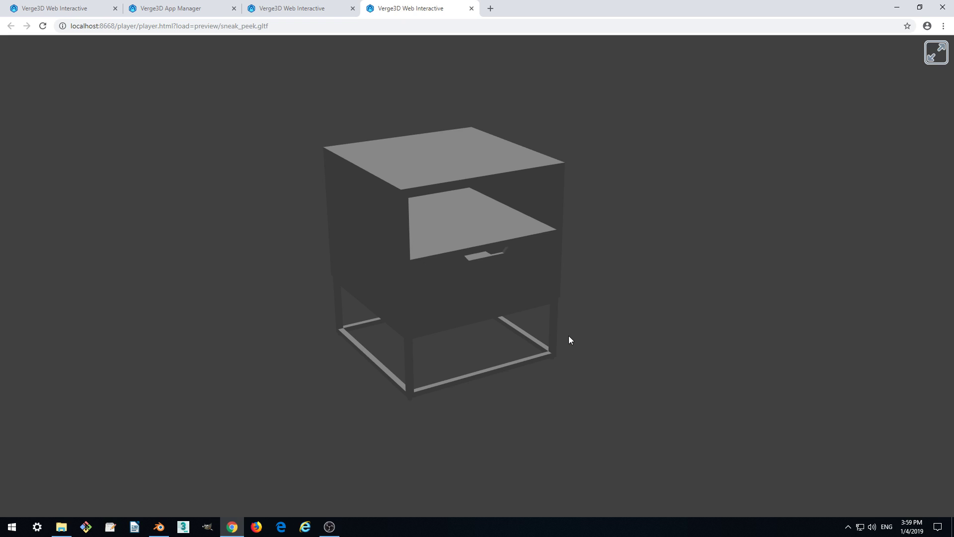
drag(565, 337, 618, 316)
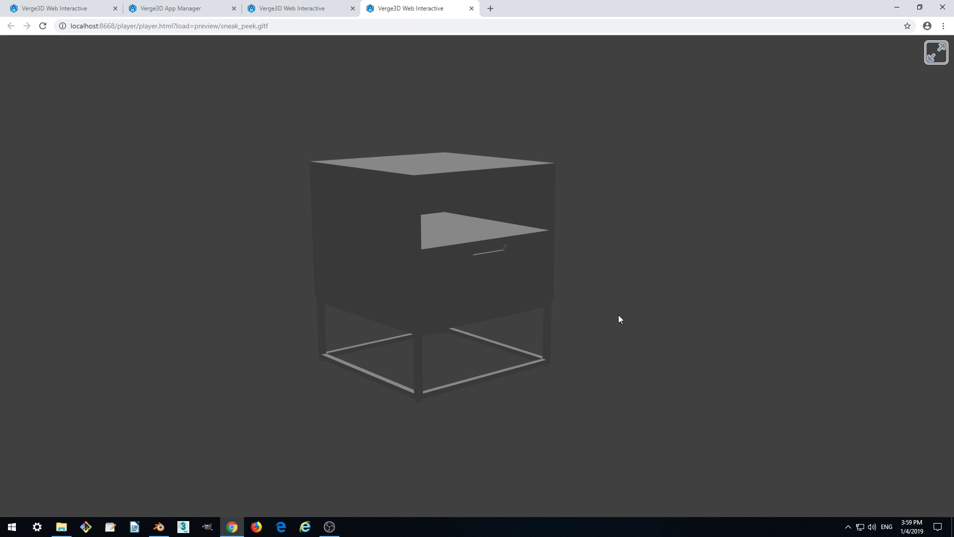